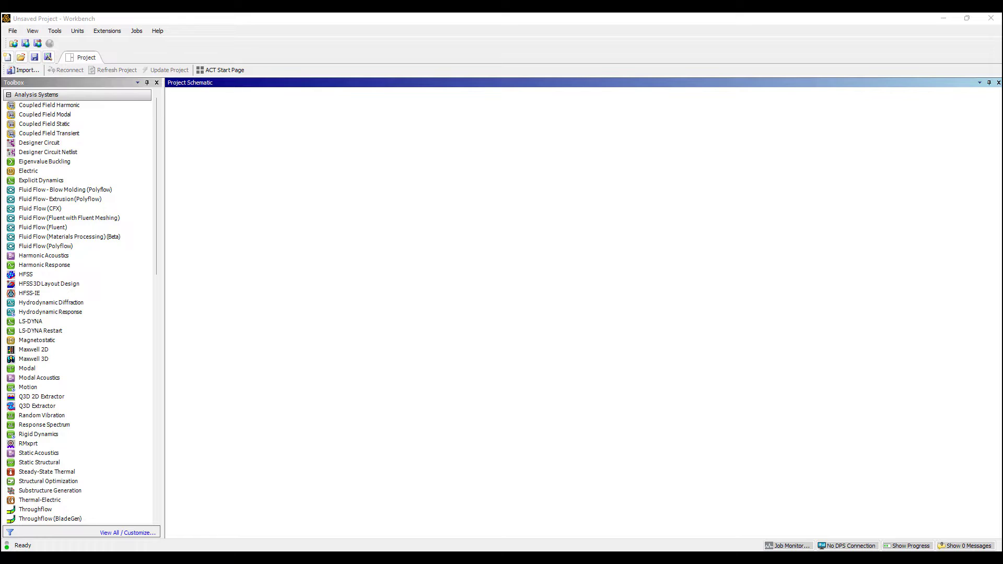
- Add a Geometry system loaded with Plug Valve.SLDASM and a Fluid Flow (CFX) system sharing it
drag(541, 229, 545, 229)
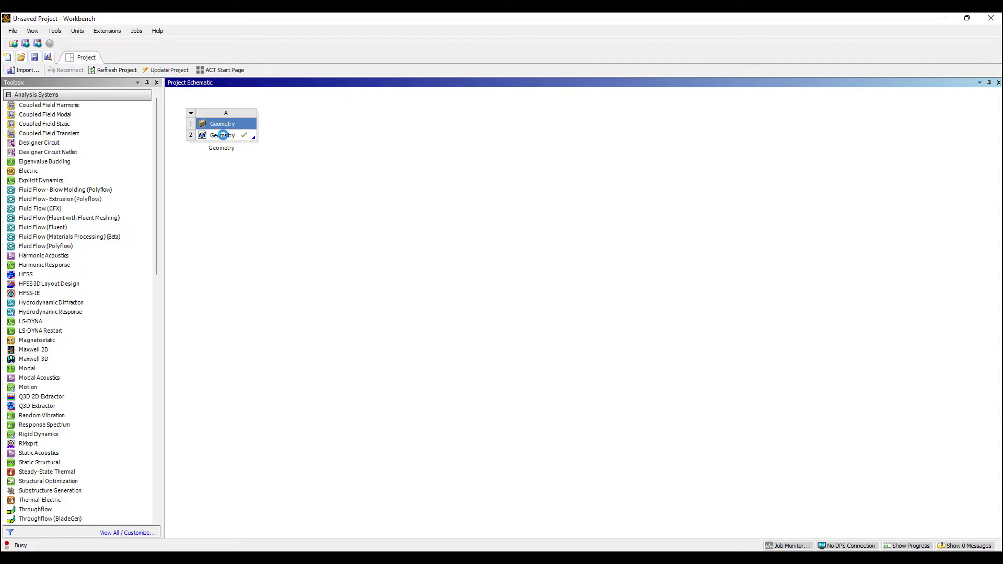
click(225, 136)
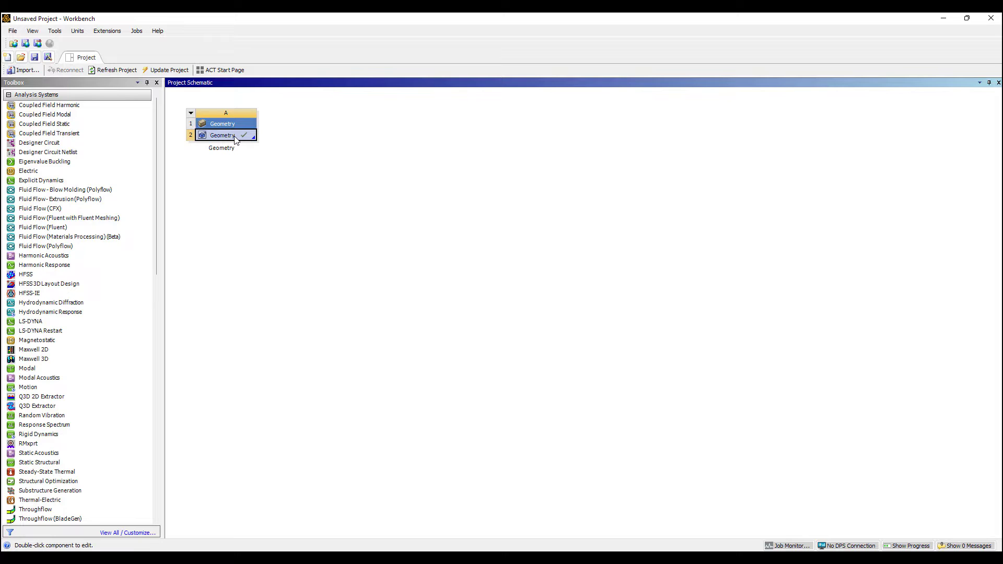
right_click(235, 139)
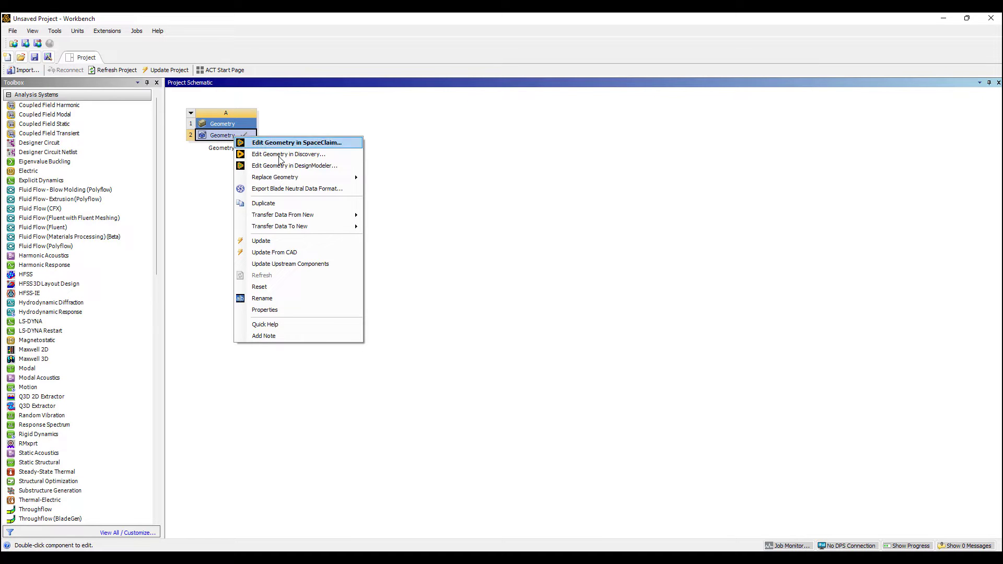
mouse_move(328, 179)
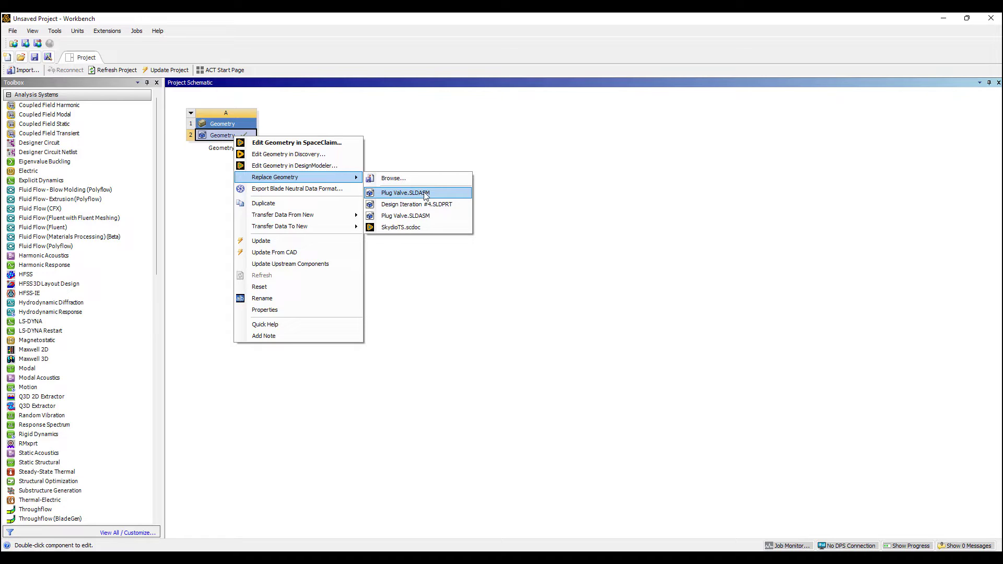
click(577, 204)
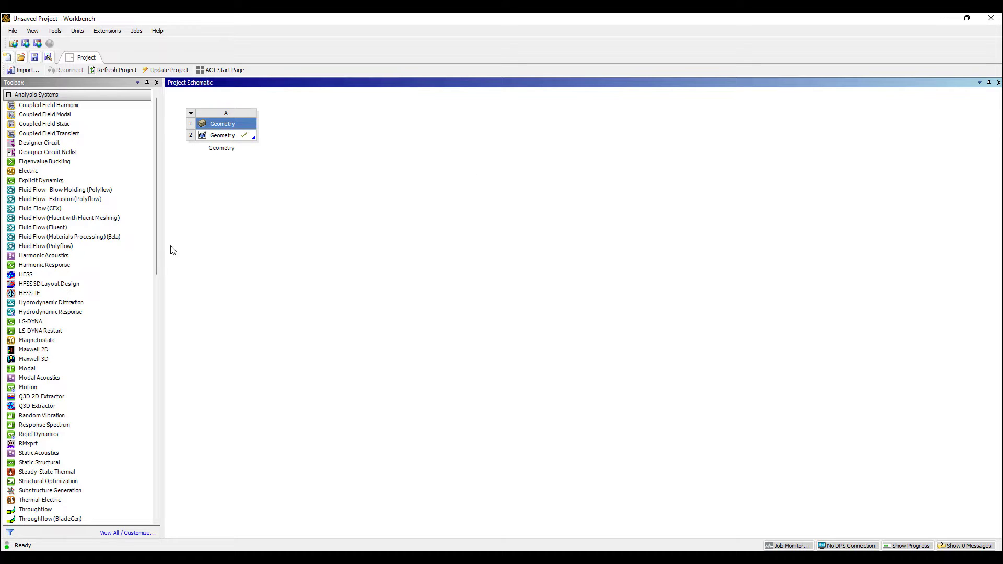
drag(47, 209, 225, 138)
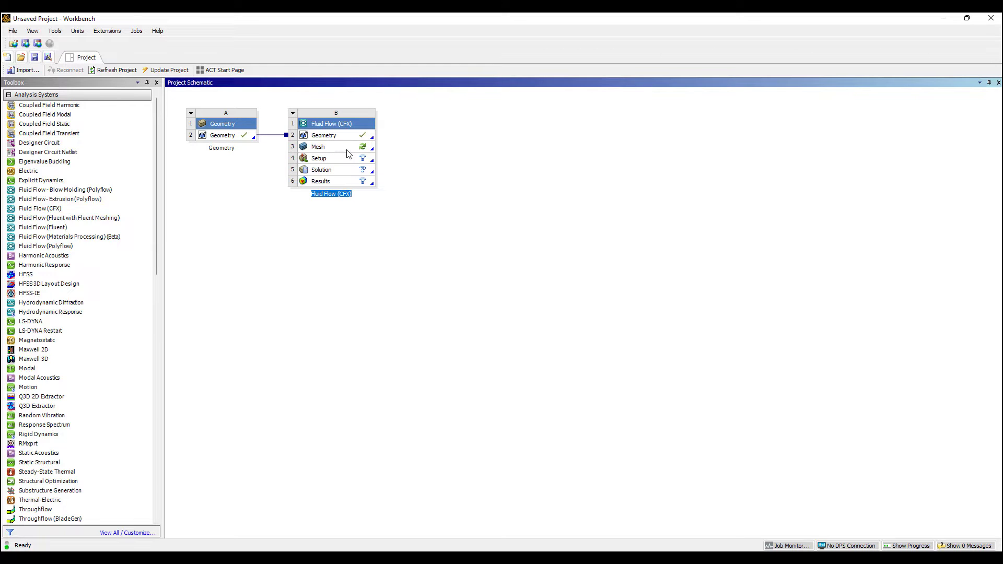
right_click(223, 139)
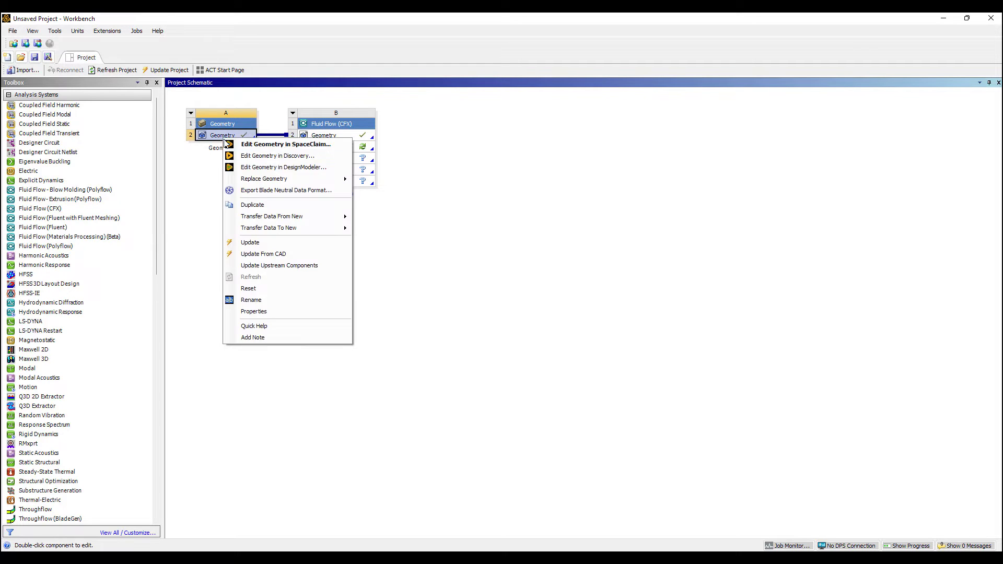
- Open the geometry in SpaceClaim and select the upper and lower housing bodies
click(277, 147)
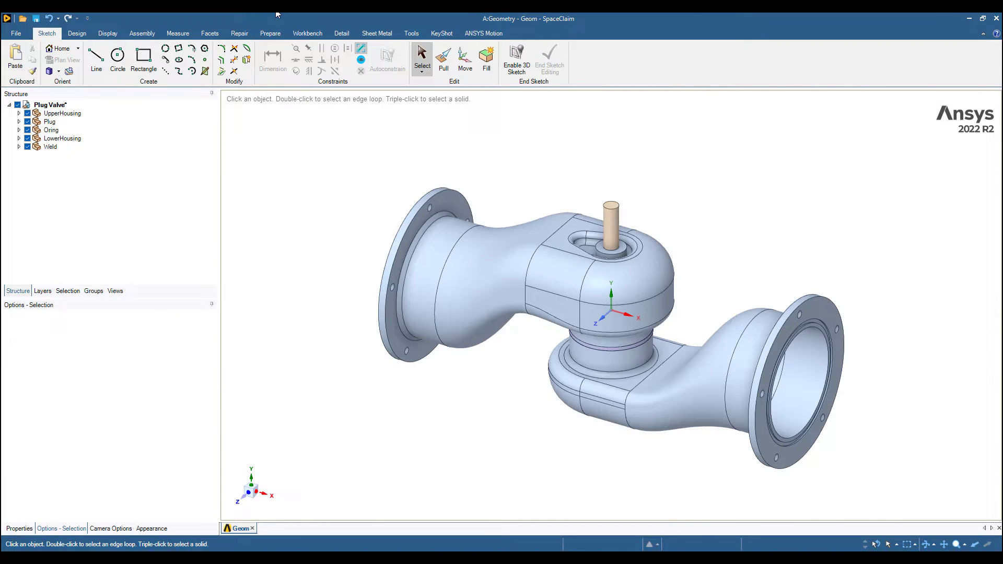
scroll(542, 379, up, 5)
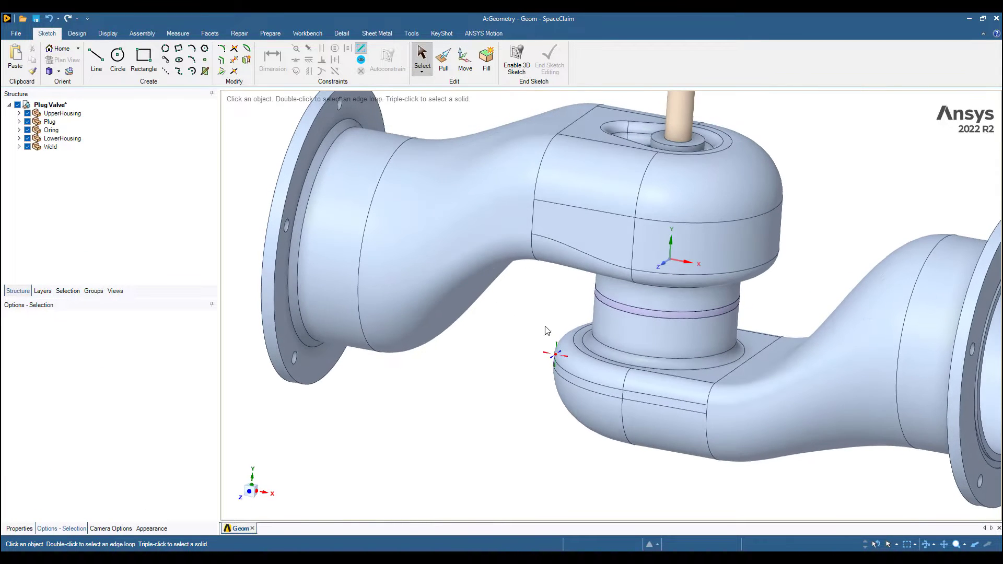
click(572, 238)
double_click(570, 235)
click(640, 375)
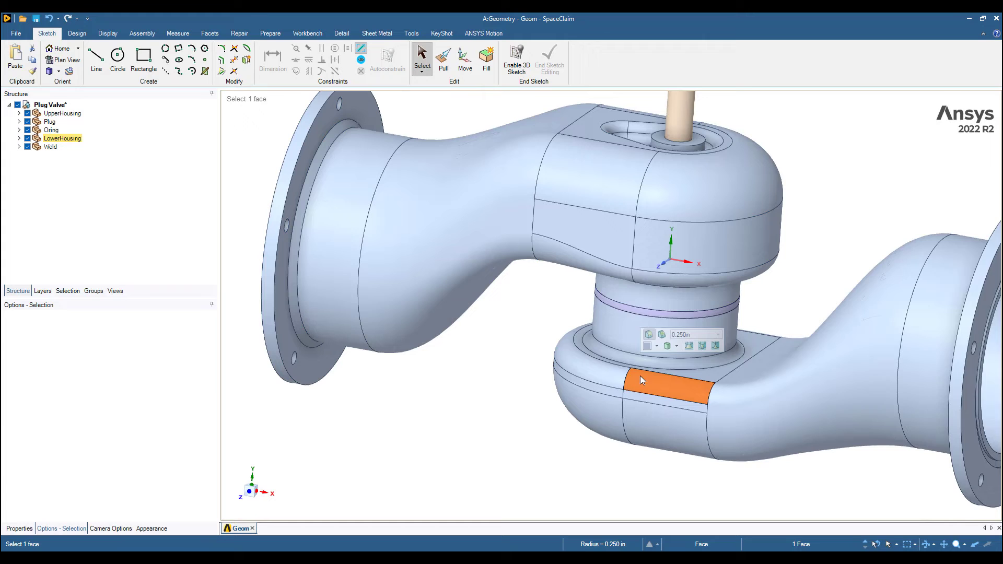
double_click(640, 375)
- Select the Plug and O-ring bodies, then clear the selection and return to the Home view
click(688, 131)
double_click(685, 120)
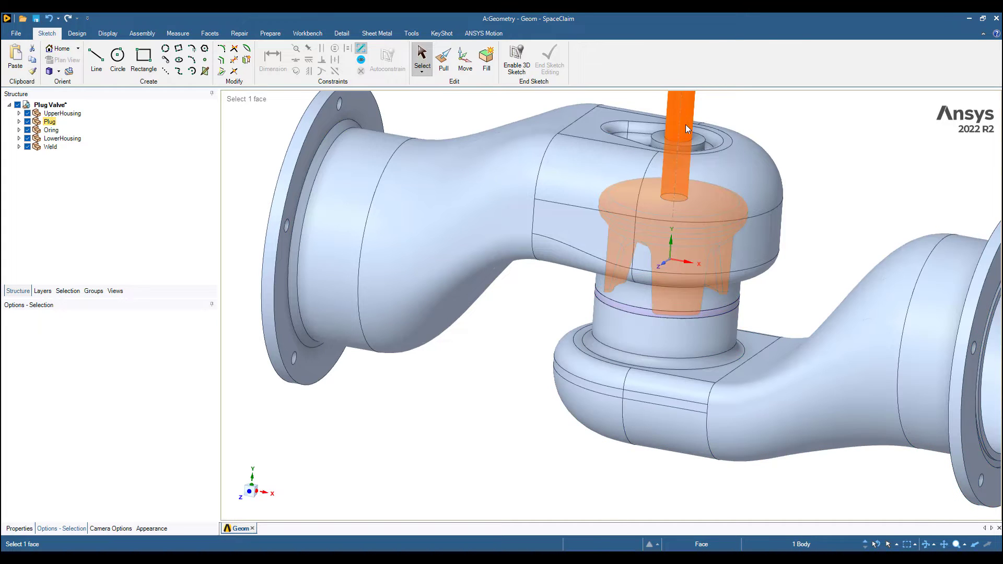
double_click(701, 315)
click(476, 414)
key(h)
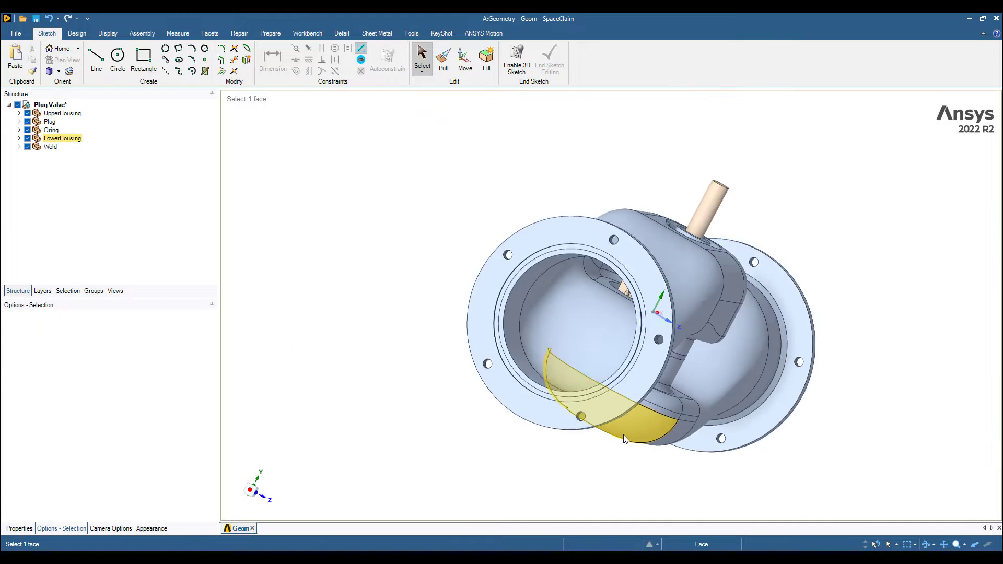
- Glance at the Workbench tools, then settle on the Prepare tab's geometry tools
click(264, 35)
click(308, 35)
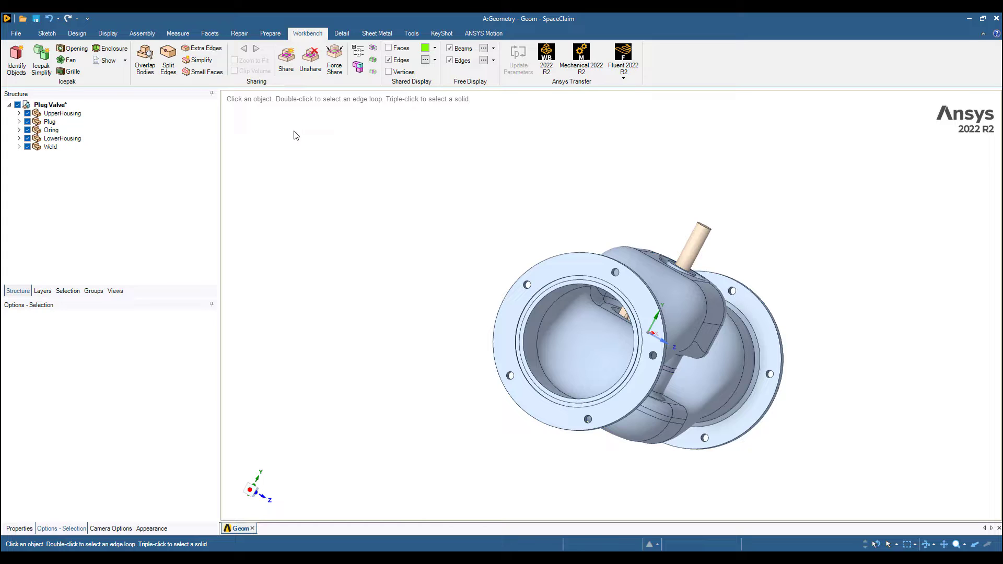
click(270, 34)
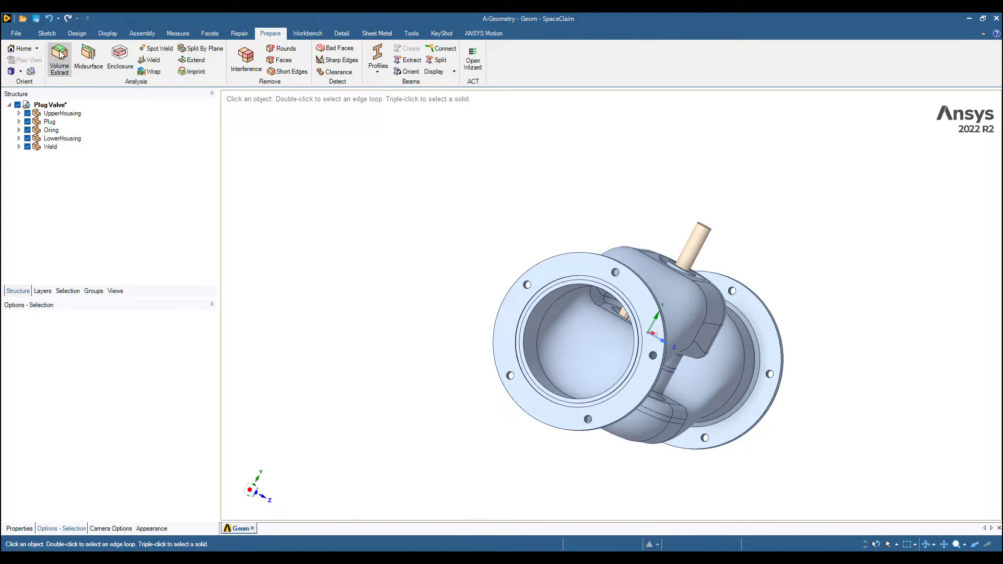
- Volume Extract the flow passage using the inlet and outlet flange faces and an interior seed face
click(59, 58)
scroll(629, 308, up, 5)
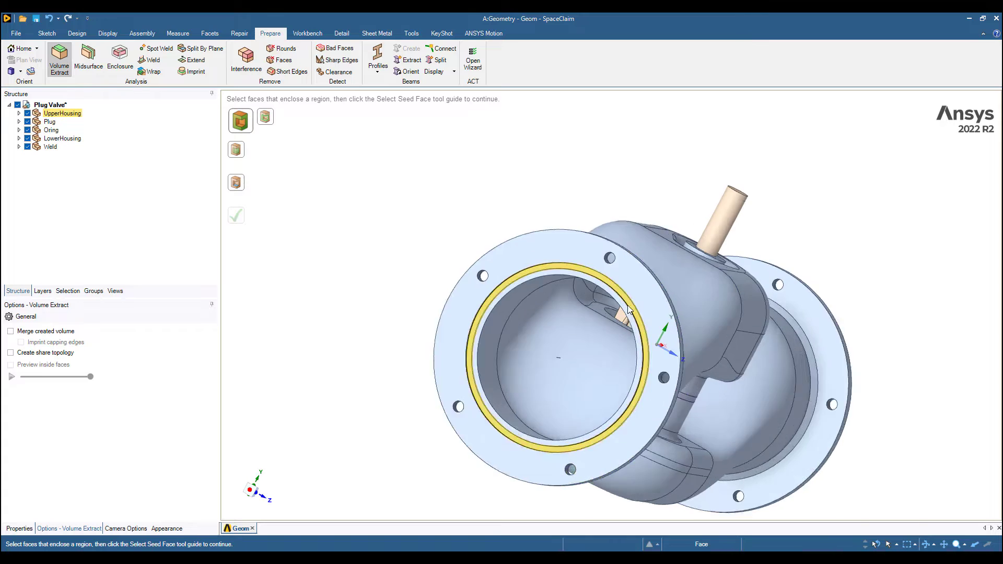
click(642, 323)
middle_drag(730, 374, 696, 240)
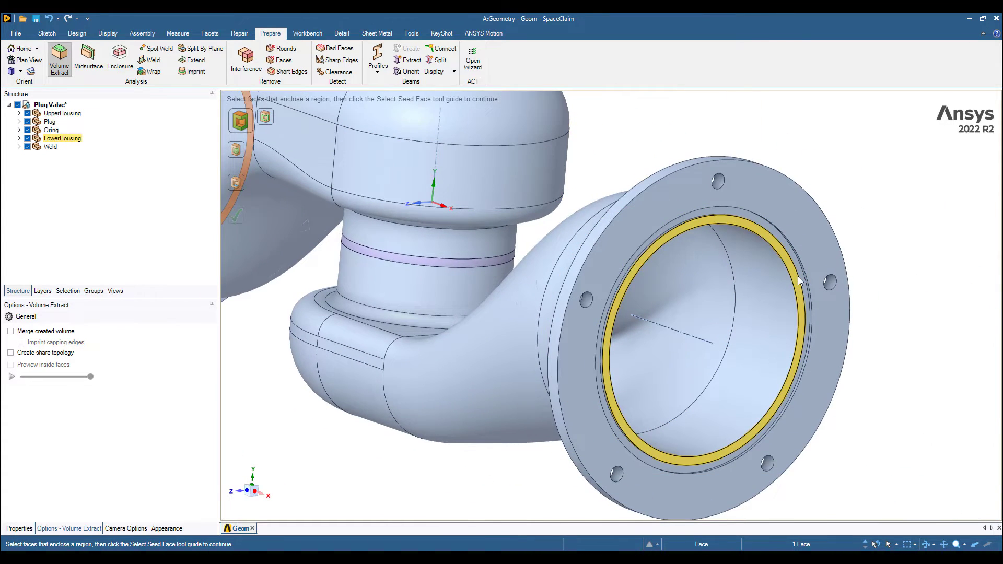
ctrl+click(703, 219)
click(234, 183)
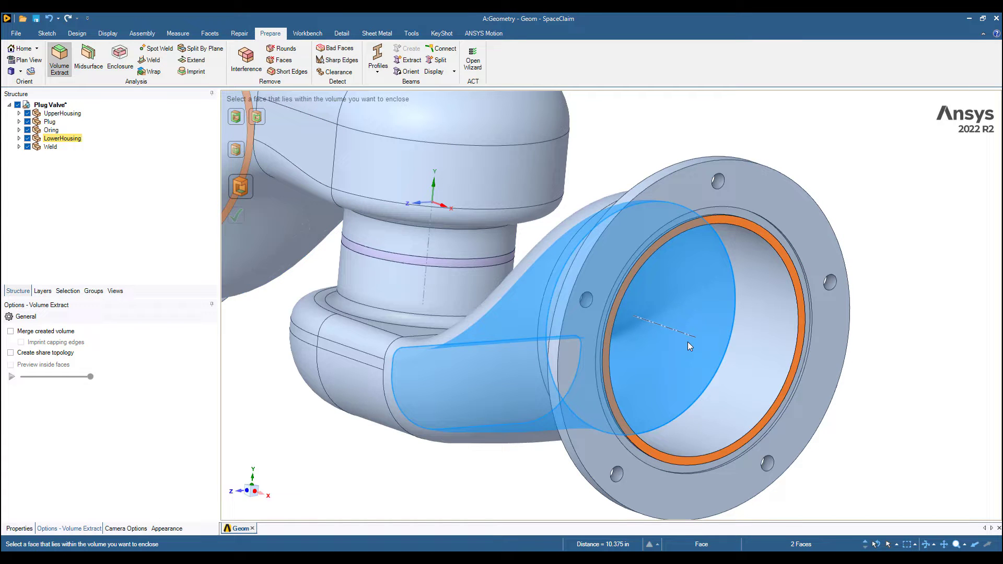
click(708, 343)
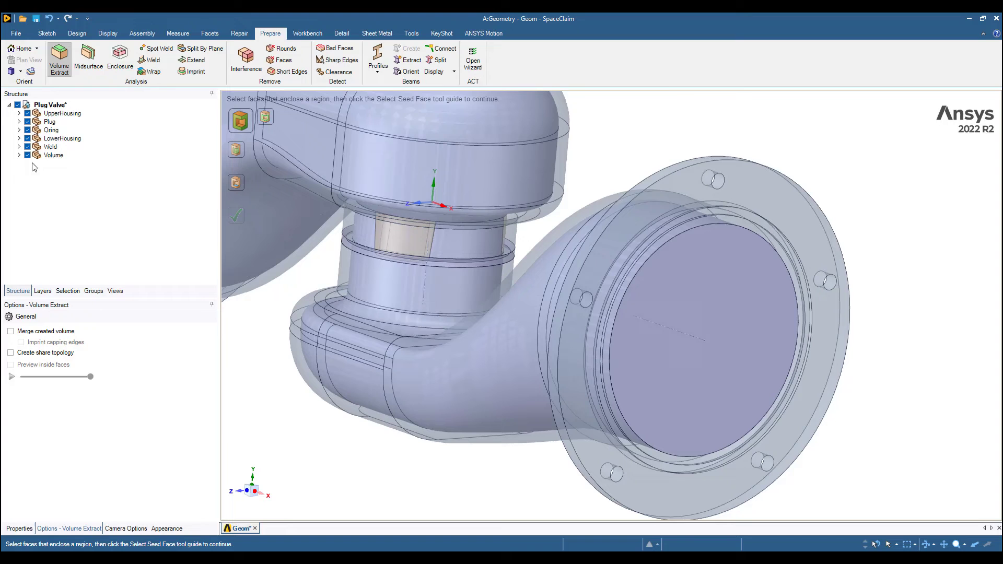
- Show only the extracted Volume to inspect it, then show all valve bodies again
click(17, 104)
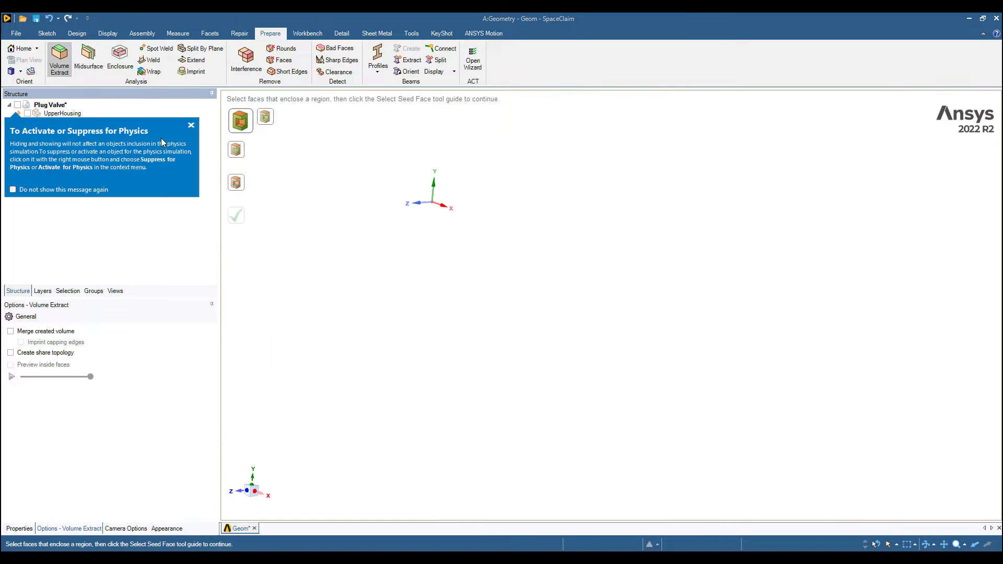
click(191, 126)
click(28, 155)
scroll(502, 299, down, 3)
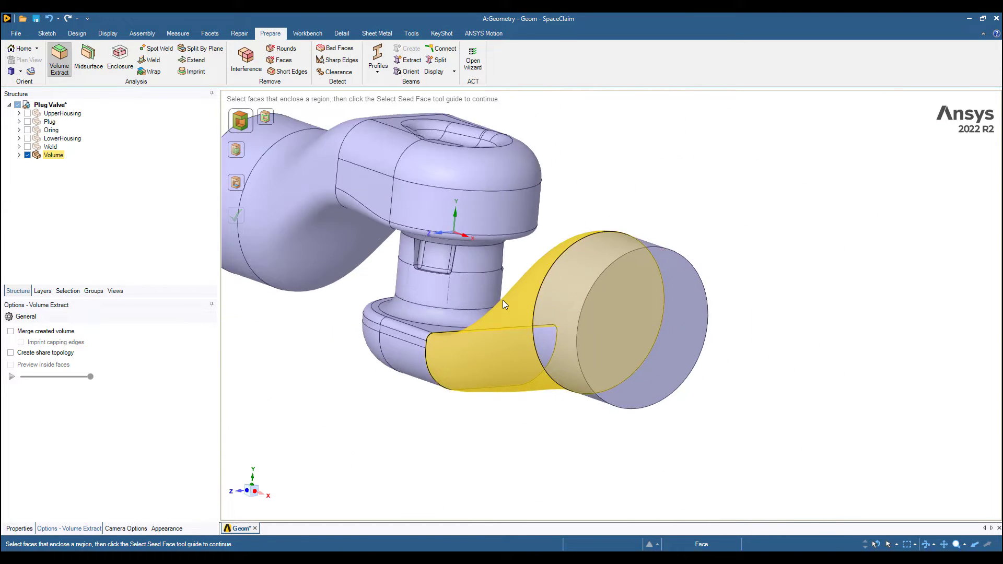
middle_drag(417, 308, 402, 292)
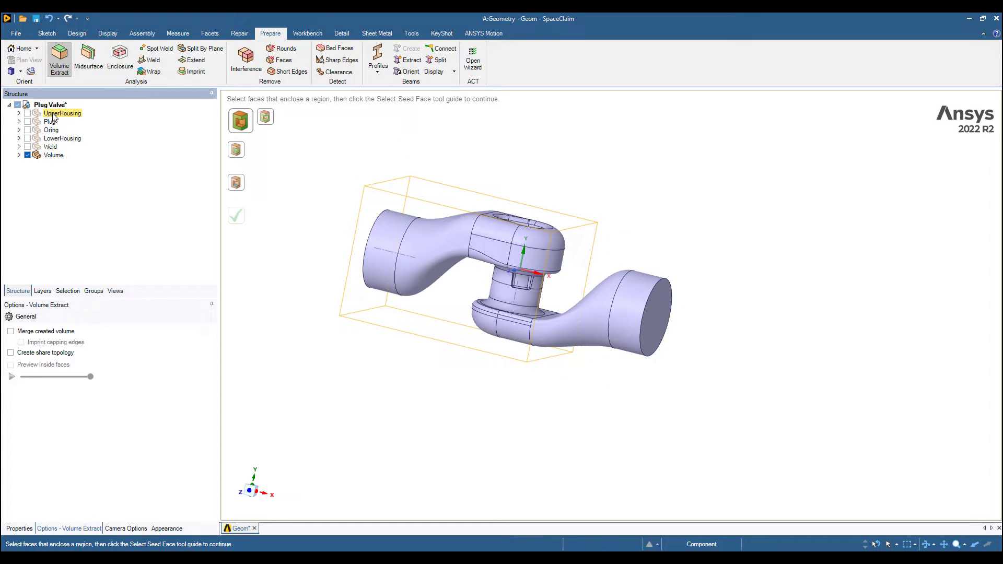
click(18, 105)
click(17, 105)
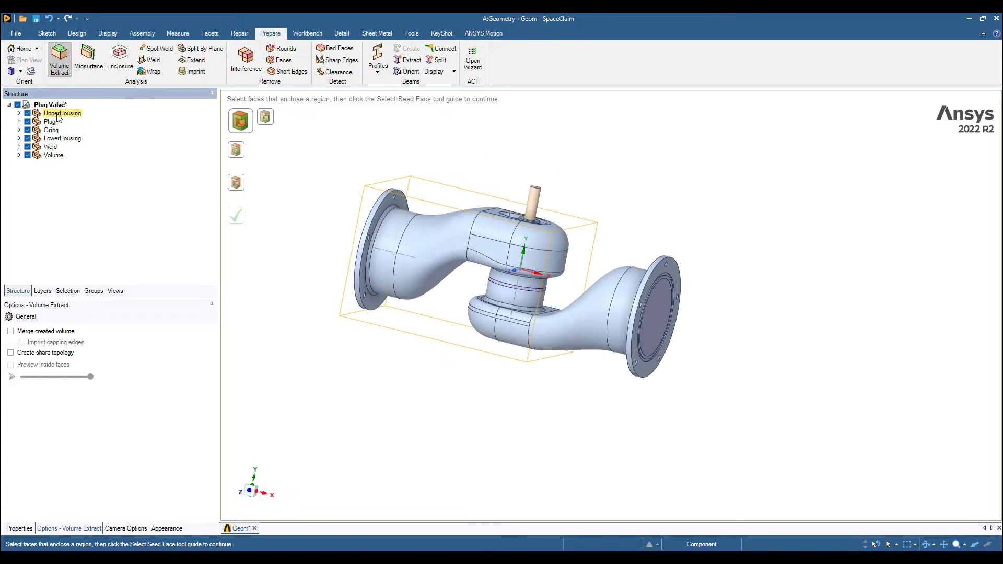
click(19, 114)
- Suppress UpperHousing, Plug, Oring, LowerHousing and Weld for physics in the Structure tree
key(Escape)
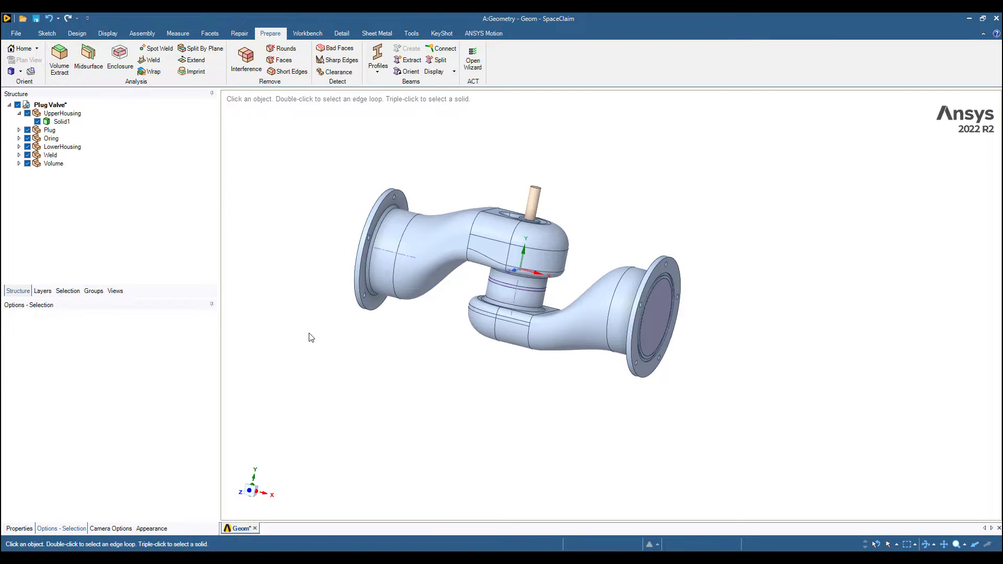
click(19, 113)
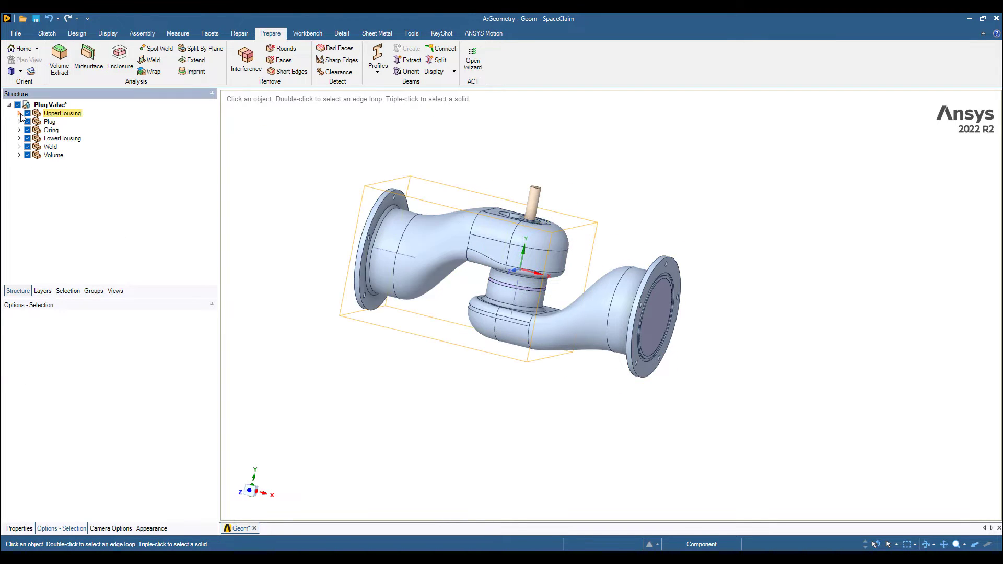
click(53, 114)
shift+click(50, 147)
right_click(51, 148)
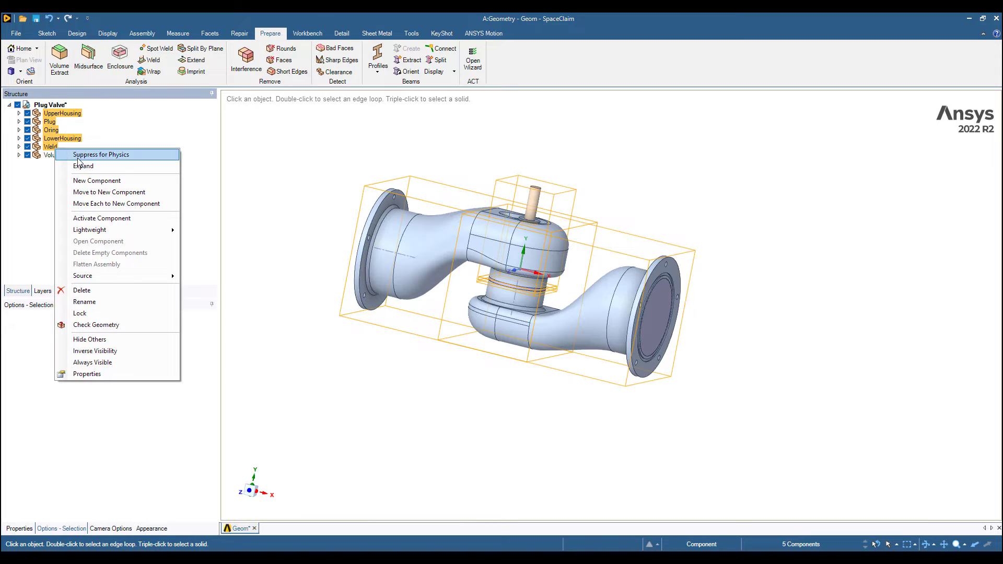
click(78, 156)
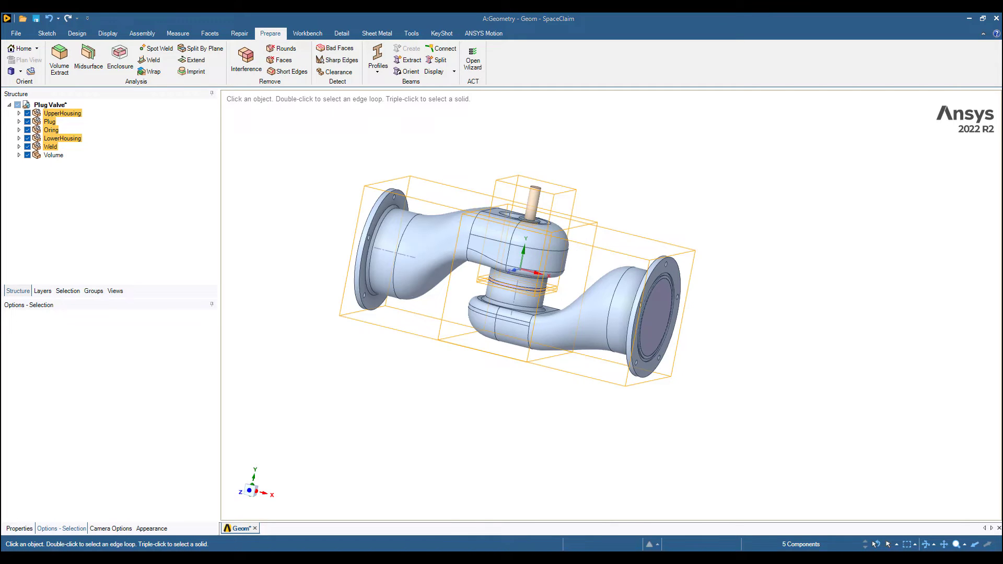
- Back in Workbench, edit the Fluid Flow (CFX) system's Mesh cell in Ansys Meshing
key(alt+Tab)
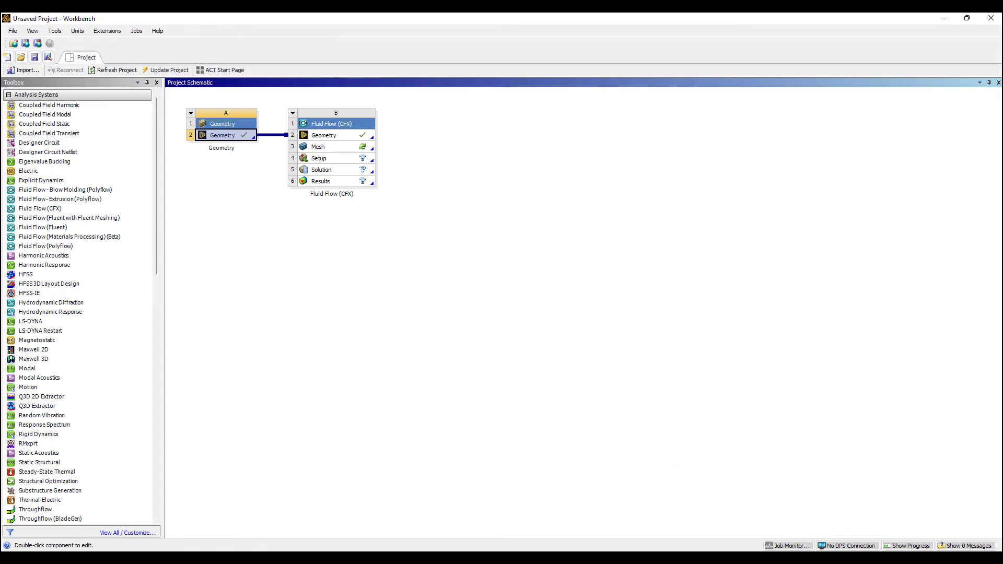
right_click(342, 147)
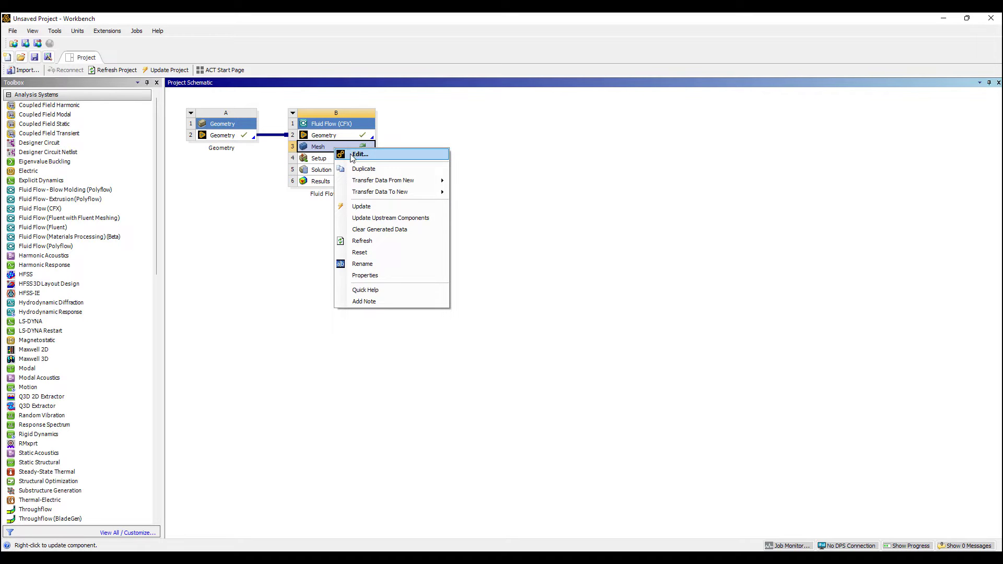
click(353, 152)
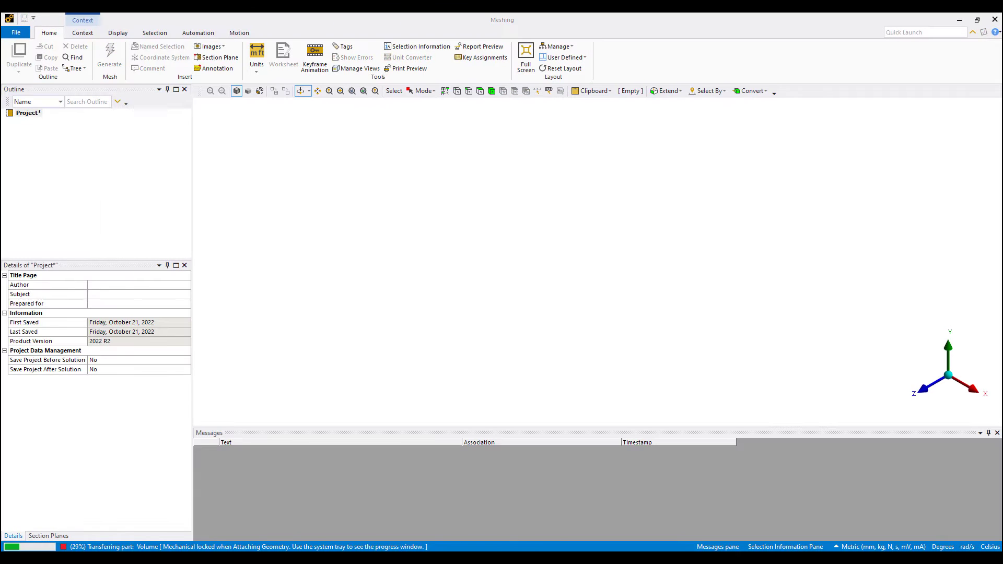
- Insert an Inflation control on the Mesh and set its geometry to the fluid body
middle_drag(620, 150, 605, 340)
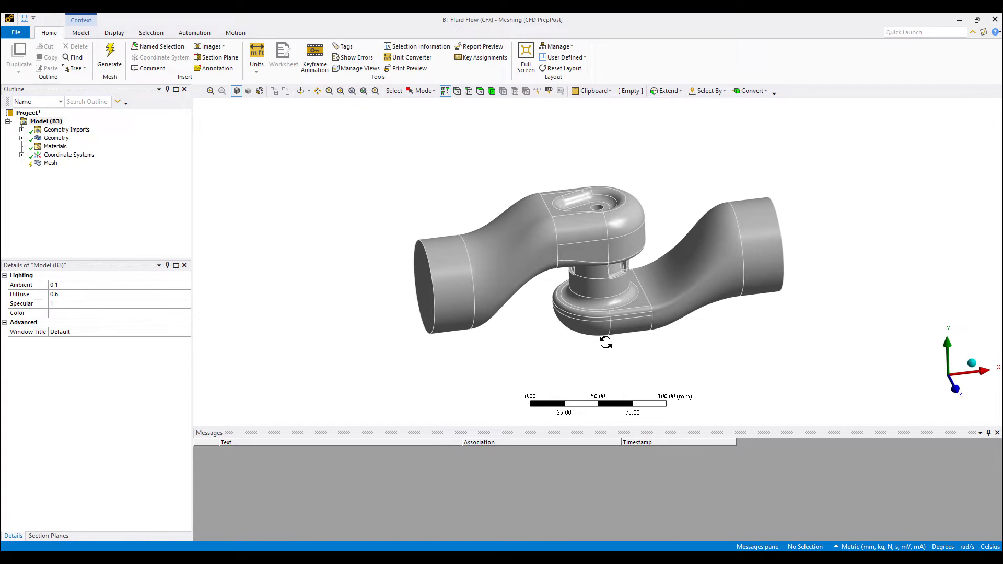
click(50, 164)
right_click(50, 165)
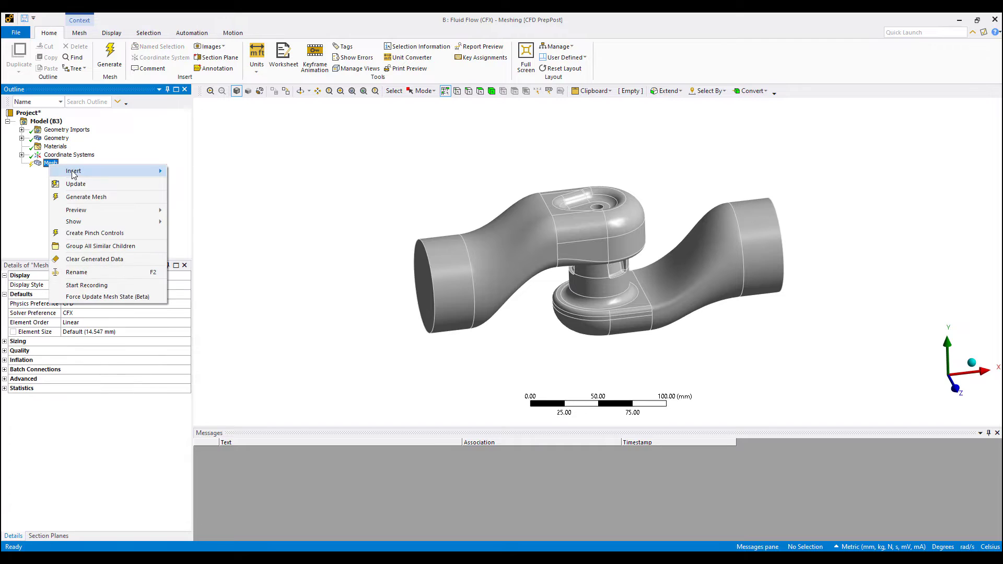
mouse_move(120, 172)
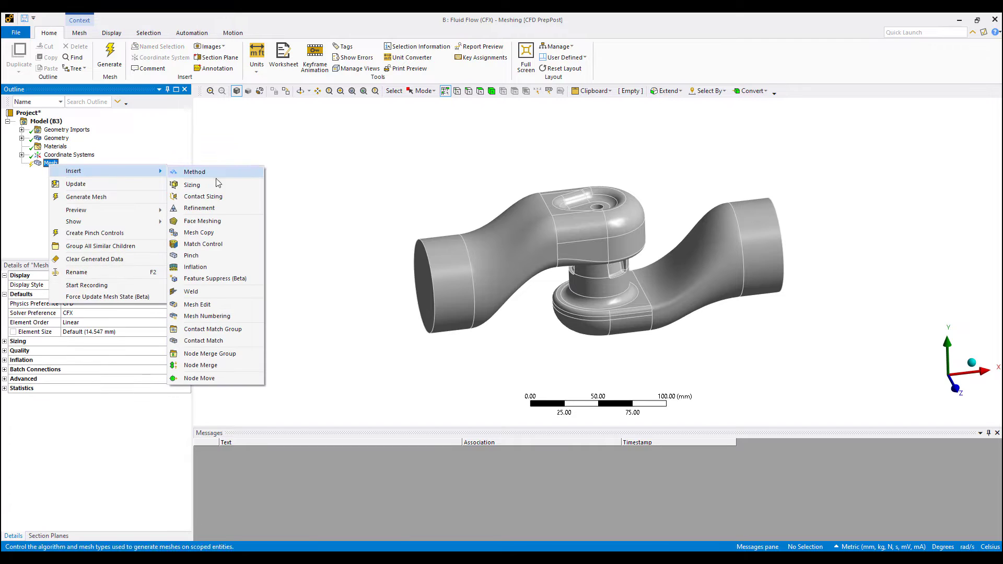
click(214, 267)
click(563, 241)
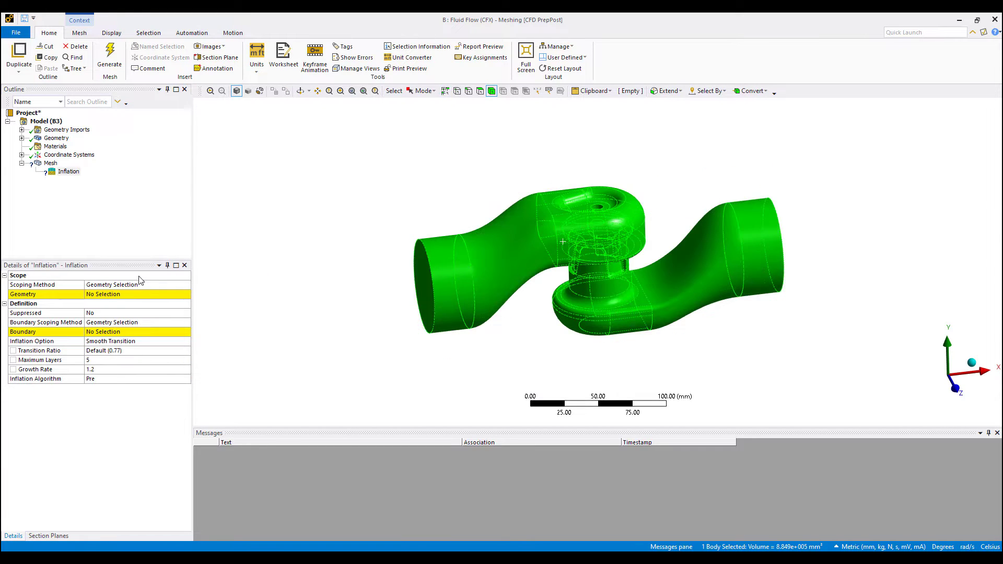
click(102, 295)
click(109, 294)
- Set the inflation boundary to all 104 wall faces, excluding both pipe-end faces
click(117, 333)
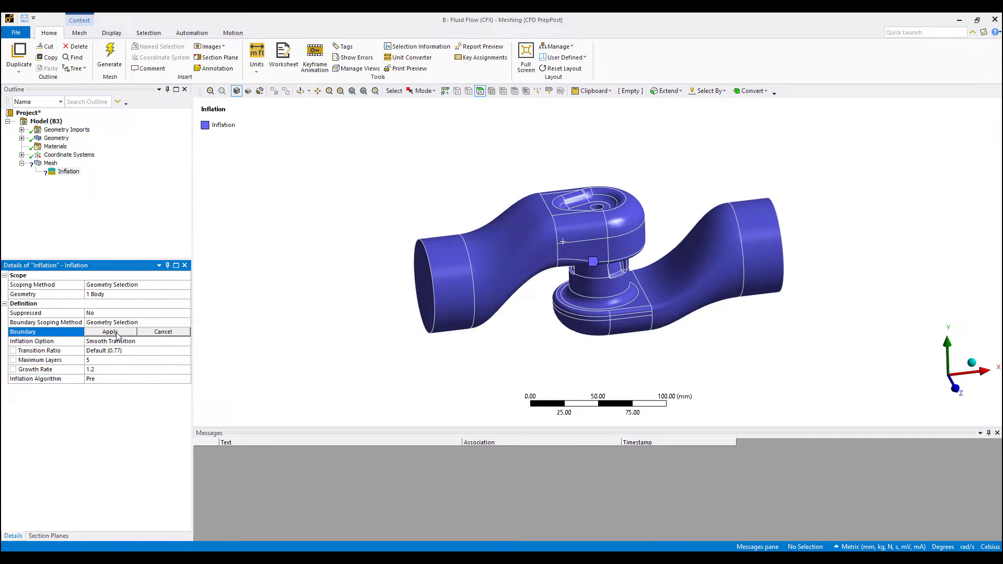
click(423, 91)
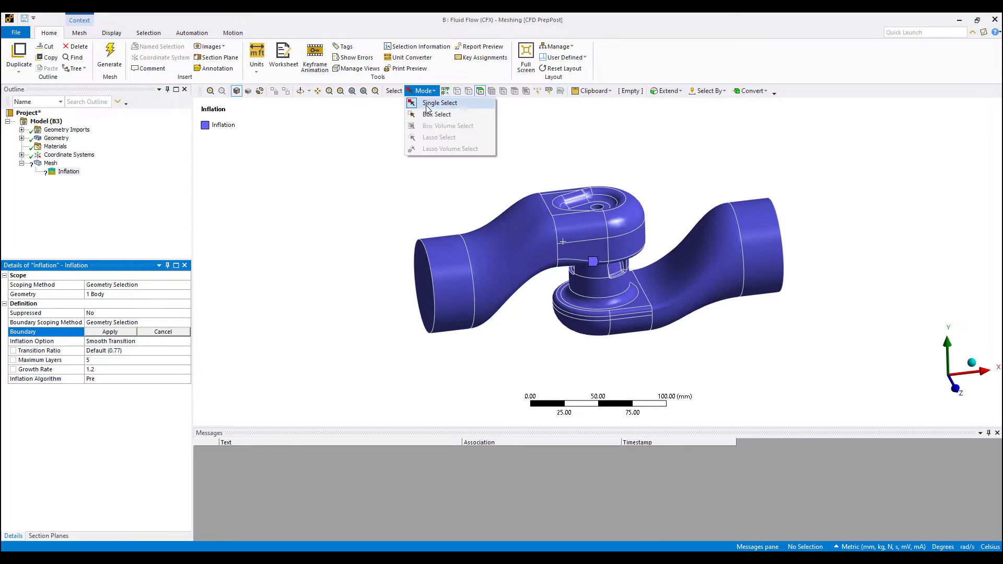
click(424, 112)
key(ctrl+a)
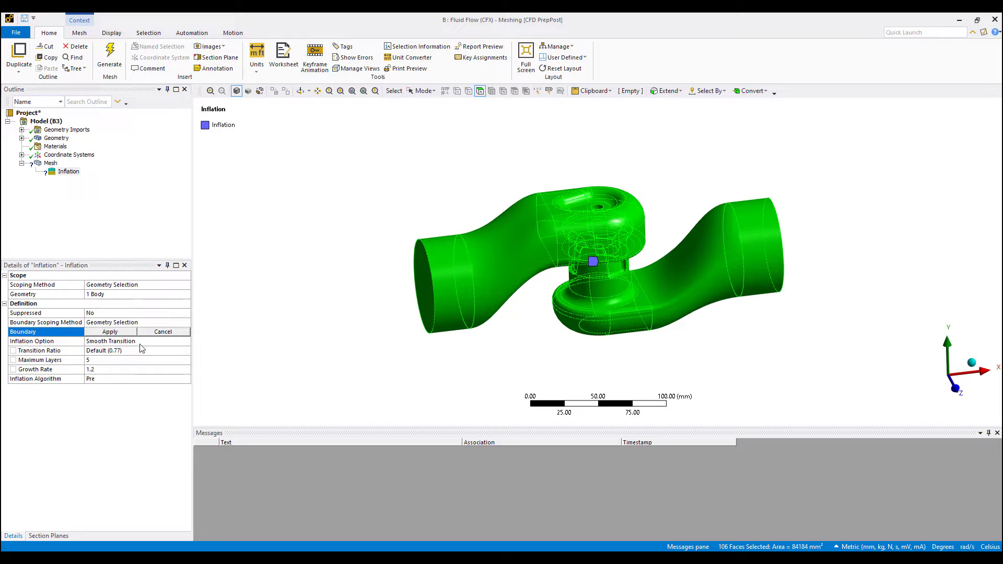
click(423, 91)
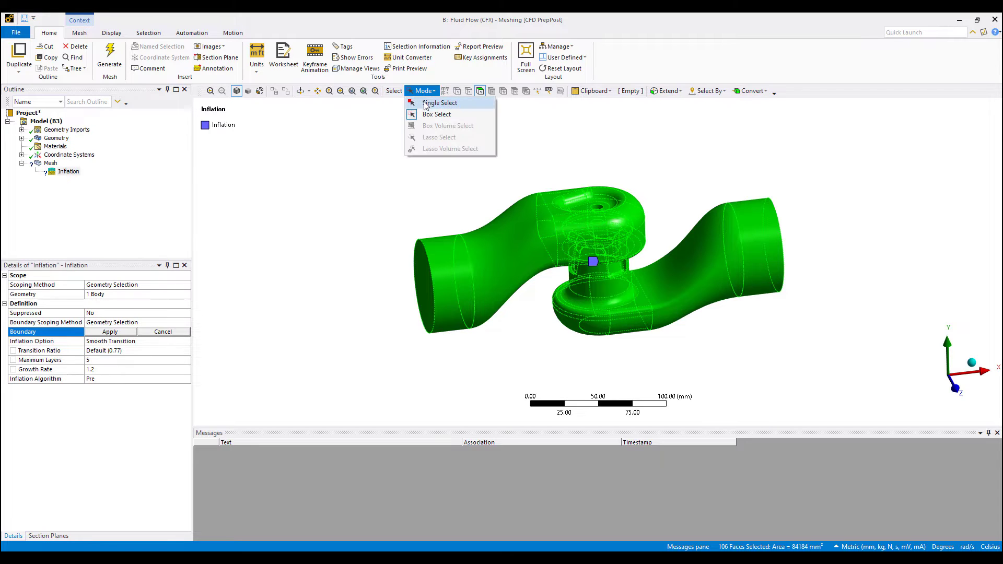
click(423, 101)
ctrl+click(426, 291)
middle_drag(761, 354, 710, 361)
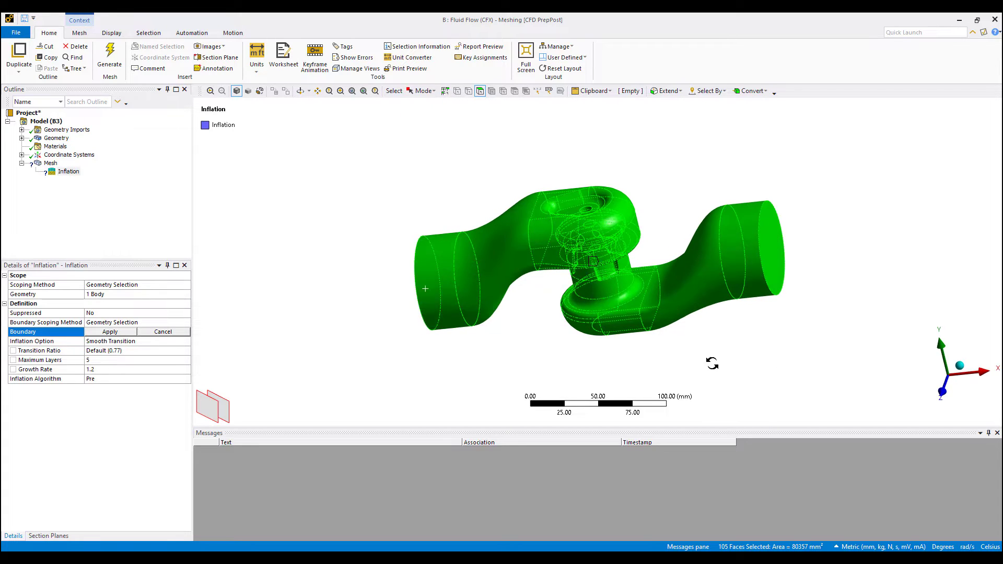
ctrl+click(786, 277)
click(109, 332)
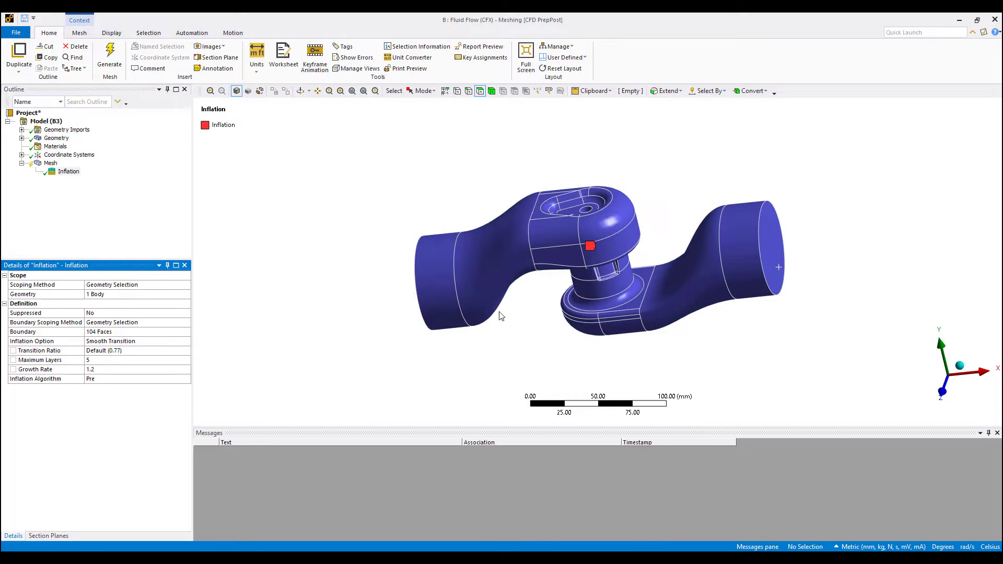
middle_drag(499, 315, 587, 221)
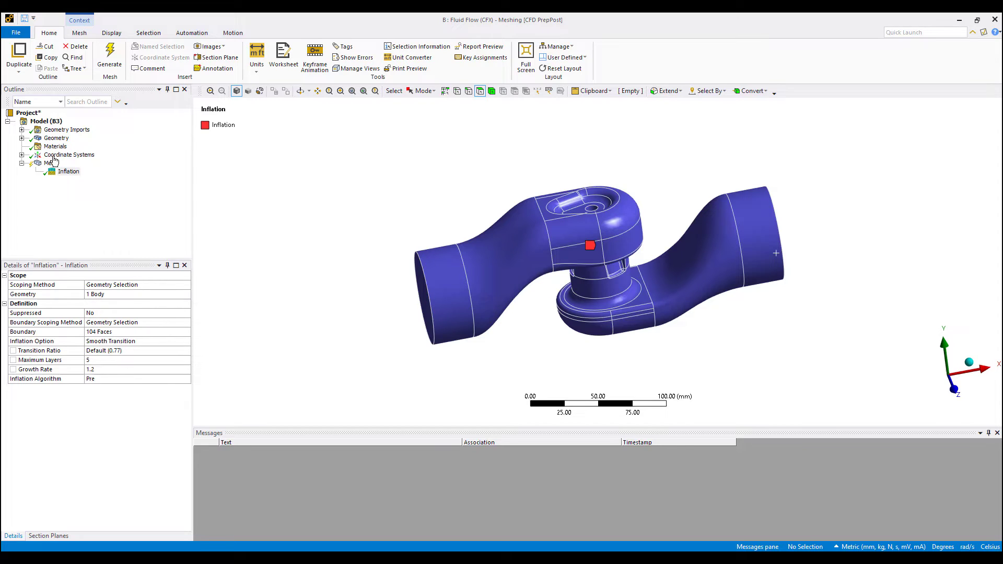
- Generate the mesh from the Mesh object
click(51, 162)
right_click(51, 163)
click(86, 201)
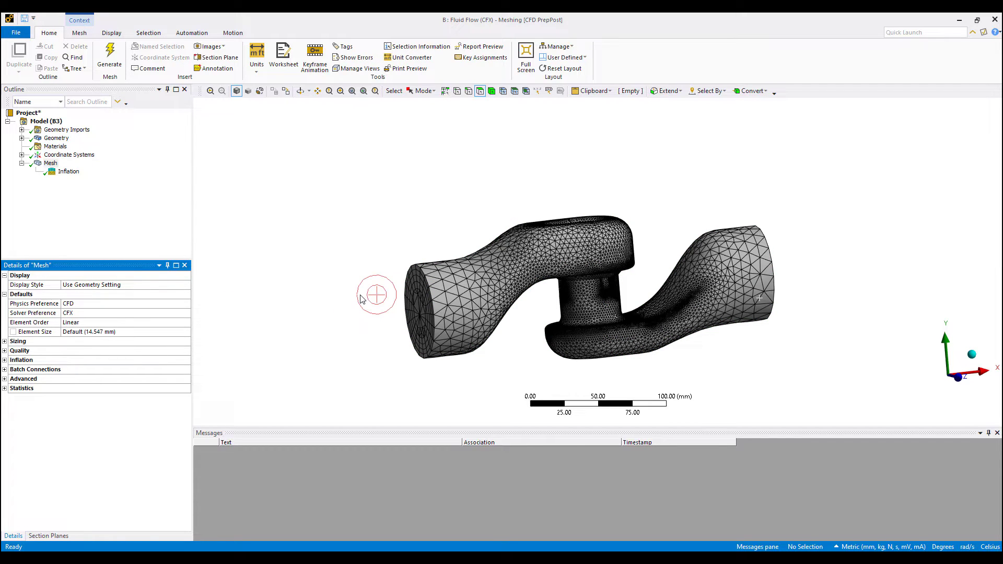
- Rotate and zoom the finished mesh to inspect the valve neck and the inlet pipe end
middle_drag(595, 291, 459, 224)
scroll(593, 282, up, 5)
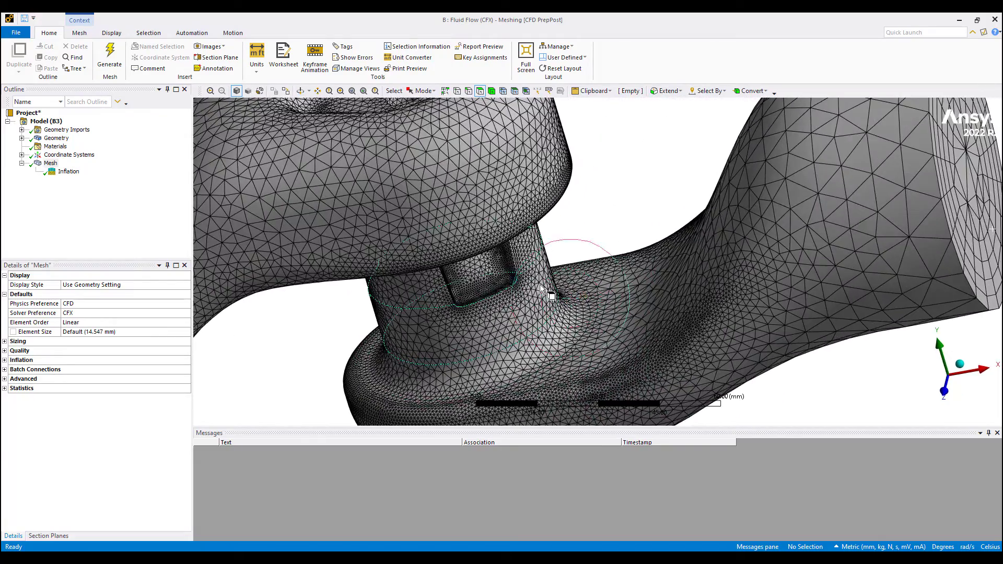
right_drag(459, 223, 588, 313)
scroll(528, 261, down, 5)
middle_drag(528, 261, 778, 204)
middle_drag(397, 256, 436, 246)
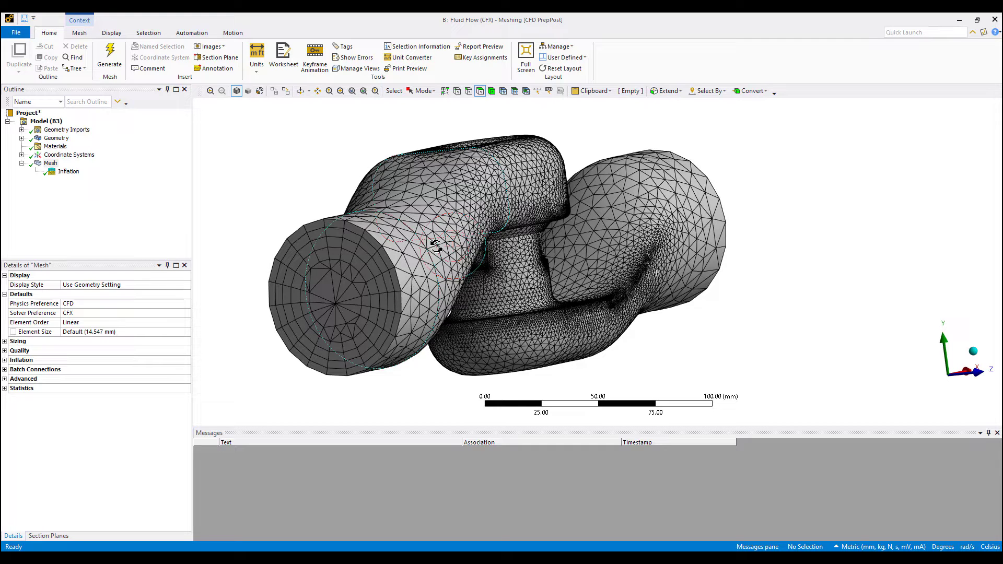
middle_drag(436, 246, 436, 247)
- Change the Inflation option to First Aspect Ratio with 10 maximum layers
click(66, 172)
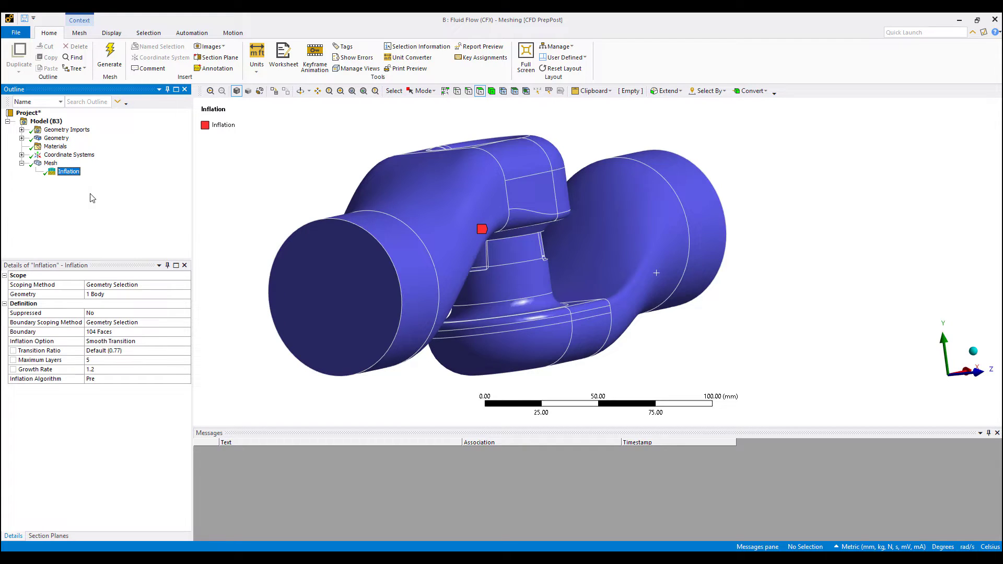
click(173, 343)
click(185, 341)
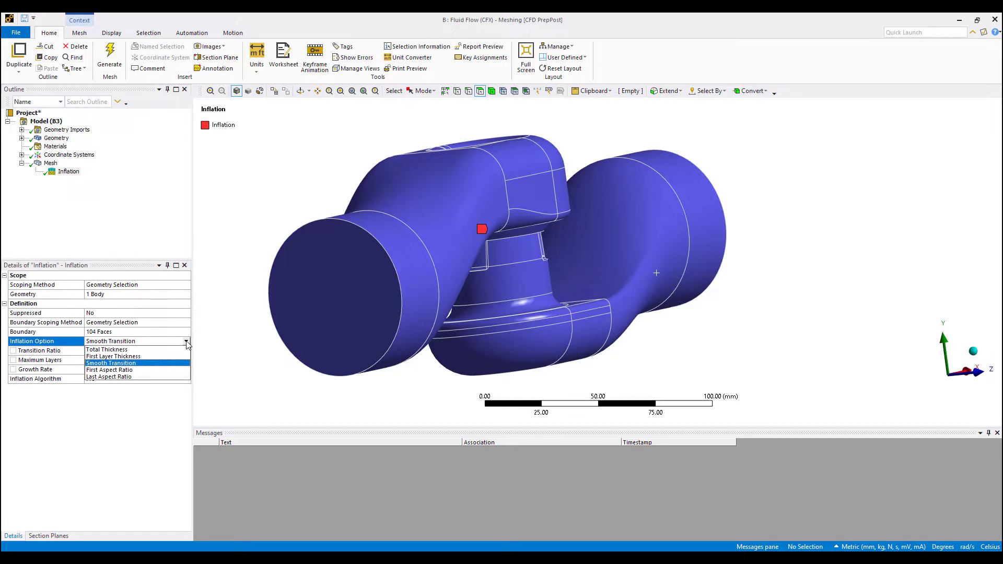
click(133, 370)
click(133, 351)
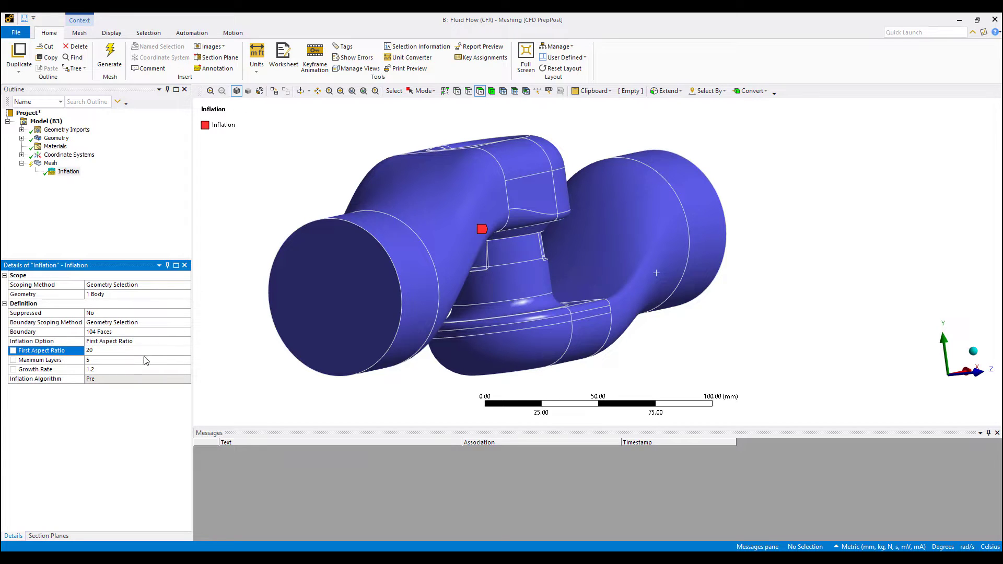
click(140, 362)
text(10)
key(Return)
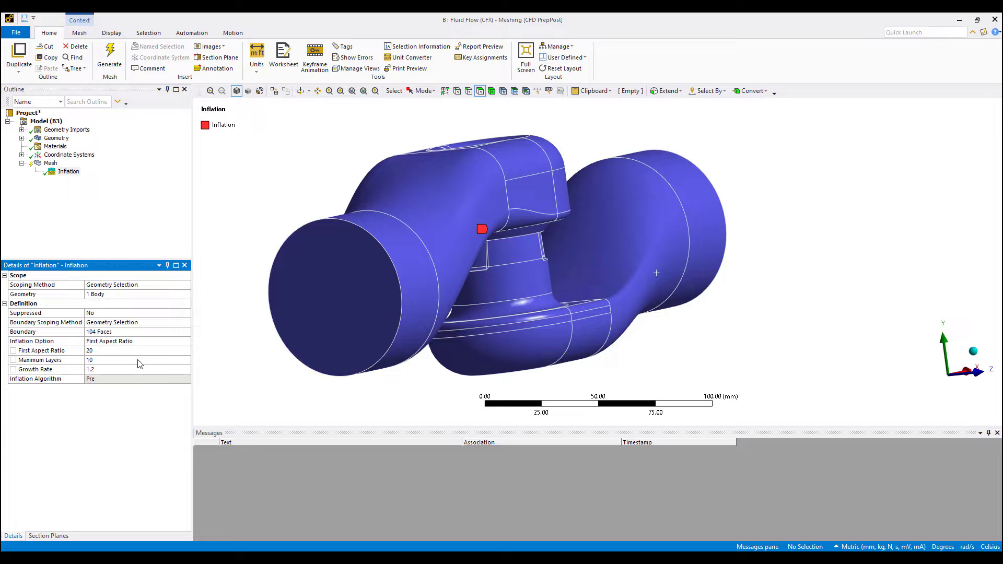
- Regenerate the mesh and review the updated Inflation settings
right_click(51, 163)
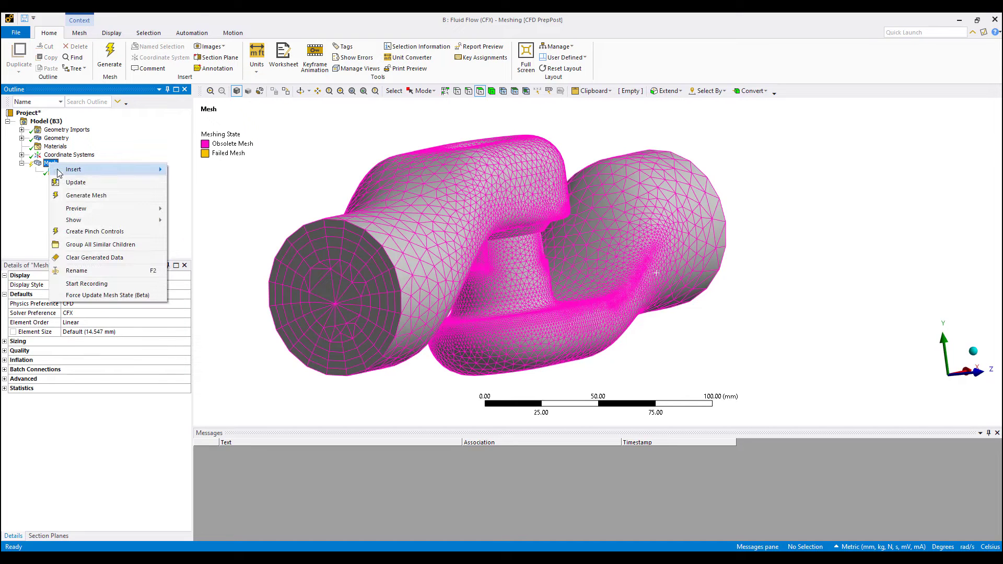
click(79, 195)
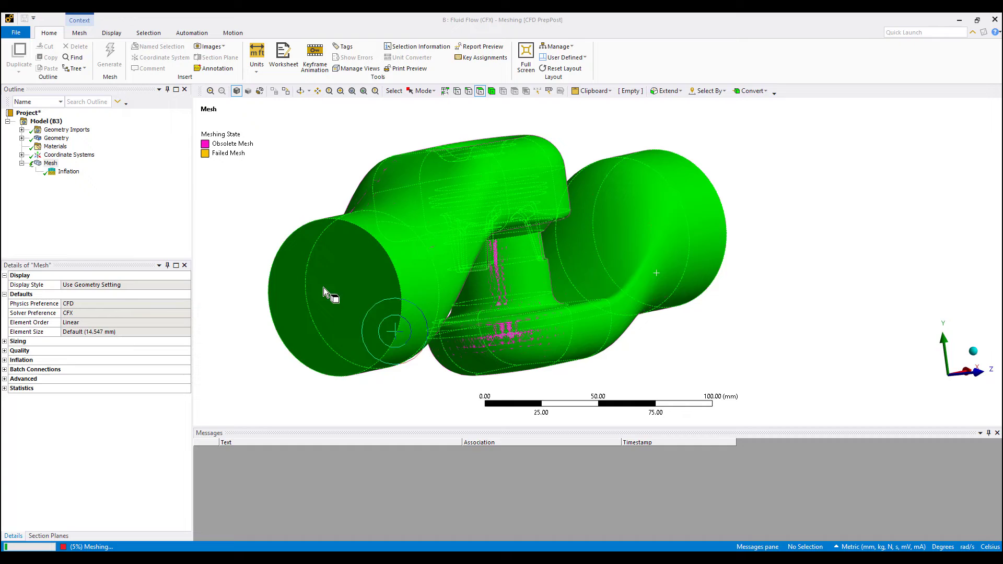
click(62, 177)
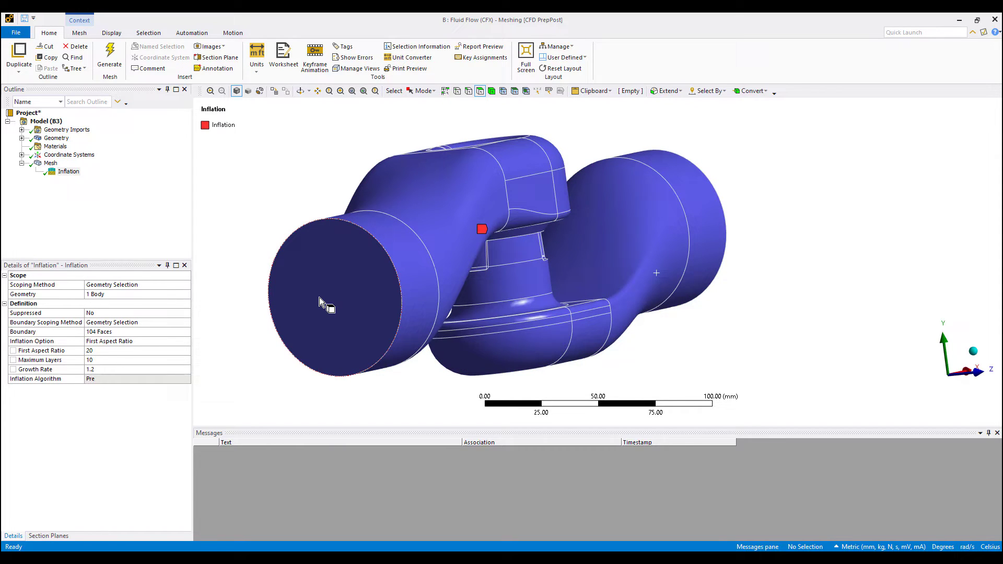
- Display the regenerated mesh and rotate it for an overall view
click(51, 163)
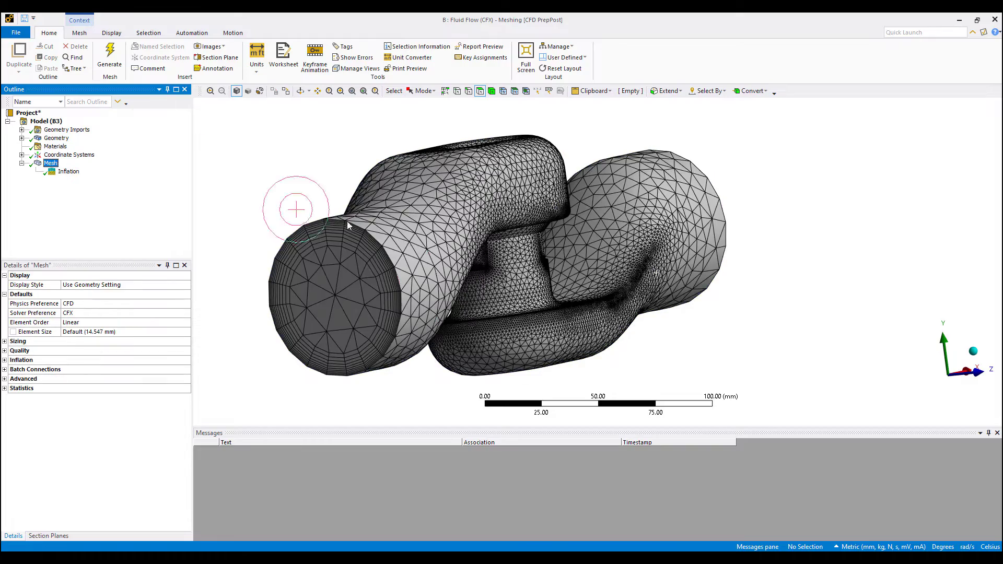
scroll(465, 244, up, 10)
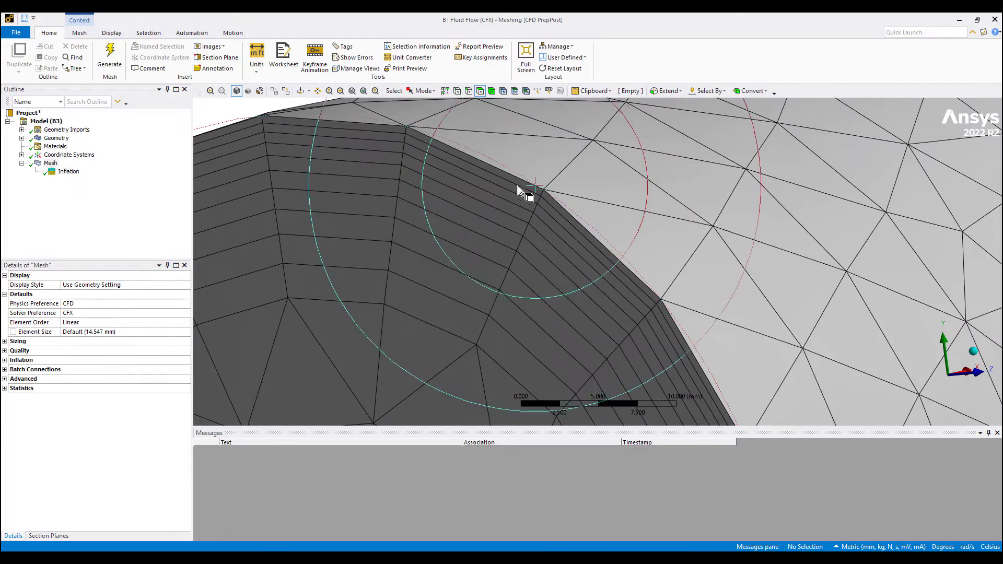
scroll(515, 183, down, 10)
middle_drag(510, 209, 259, 410)
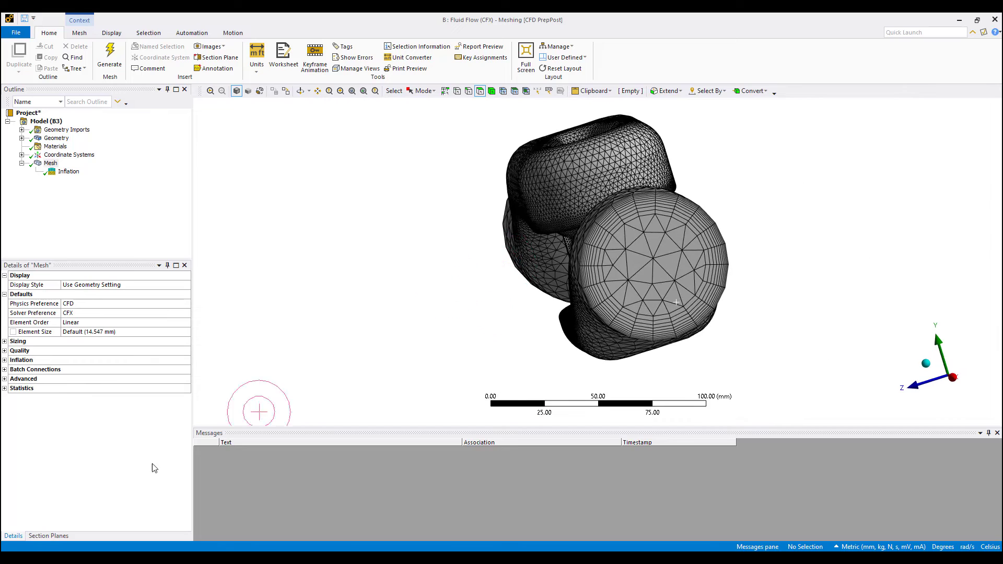
- Cut the mesh with Section Plane1 and orbit to examine the interior elements and inflation layers
click(49, 535)
click(19, 277)
middle_drag(696, 230, 690, 231)
mouse_move(725, 393)
mouse_down()
mouse_move(674, 326)
mouse_move(632, 308)
mouse_up()
middle_drag(632, 308, 510, 146)
scroll(574, 220, up, 5)
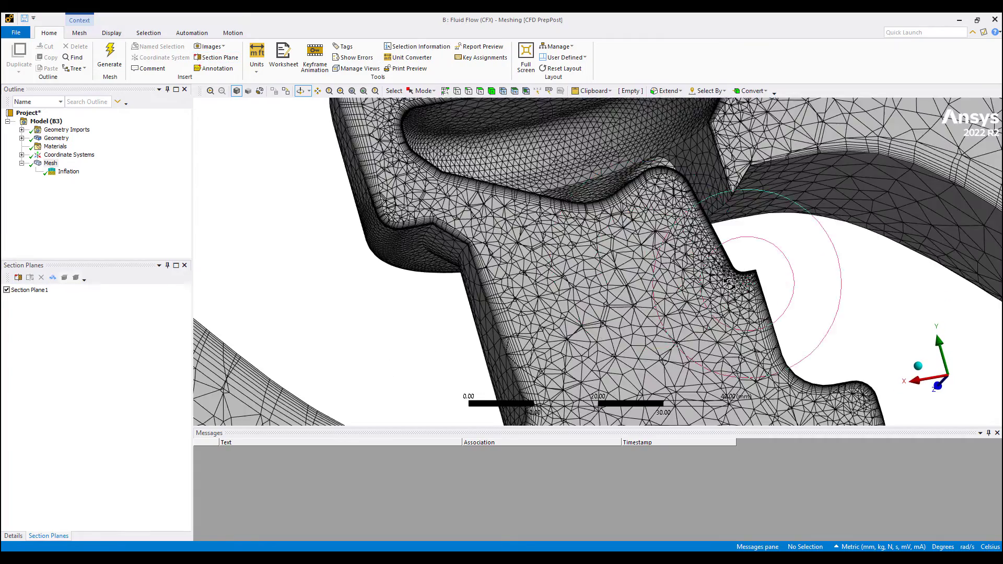
middle_drag(601, 261, 636, 183)
middle_drag(917, 336, 695, 323)
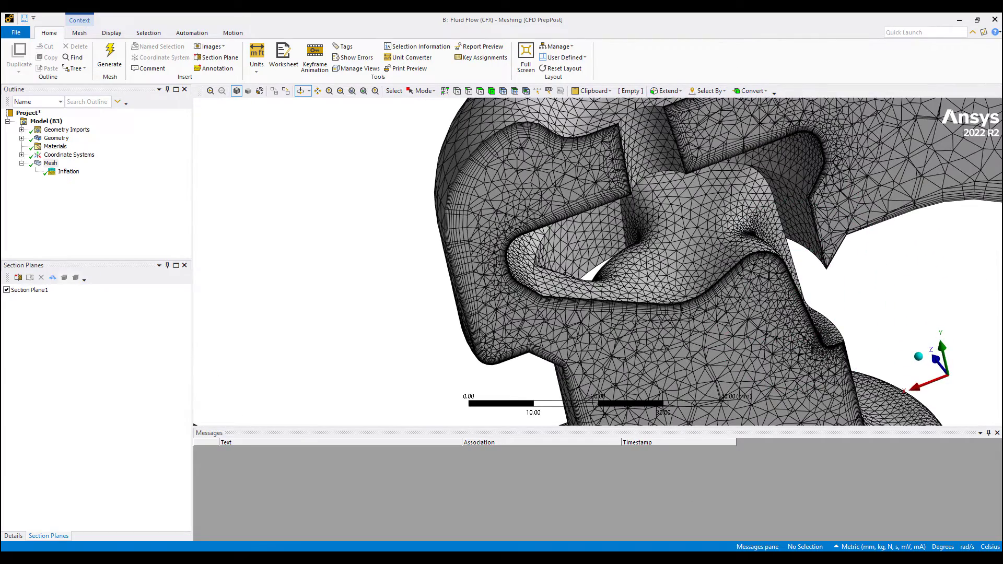
- Update the Mesh cell in Workbench, then launch CFX-Pre from the Setup cell
click(528, 454)
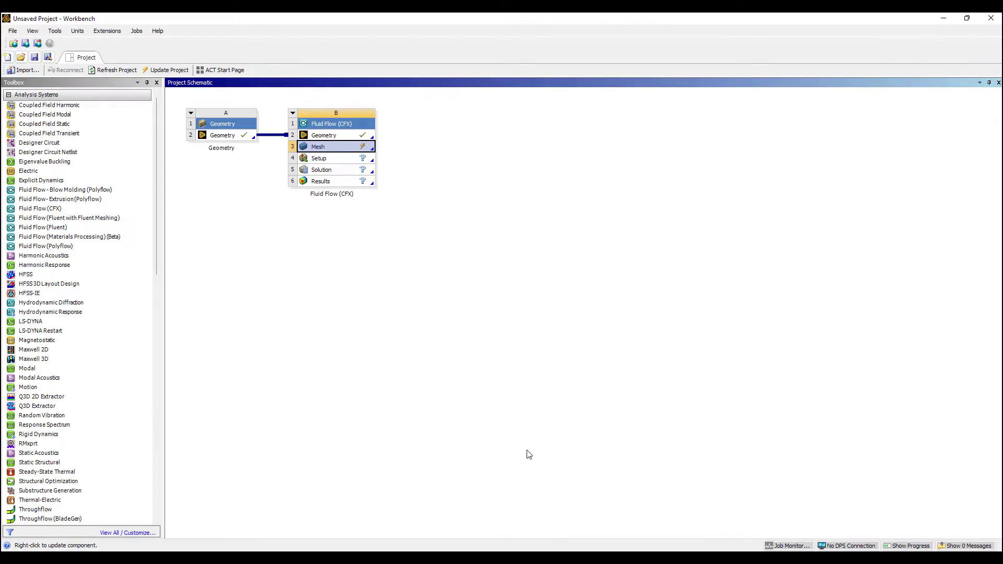
right_click(357, 152)
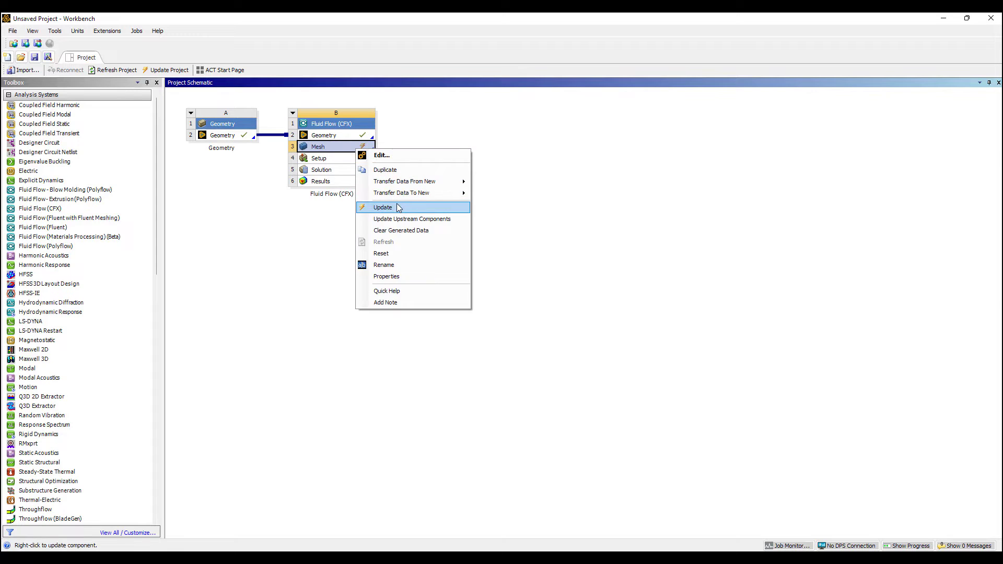
click(400, 205)
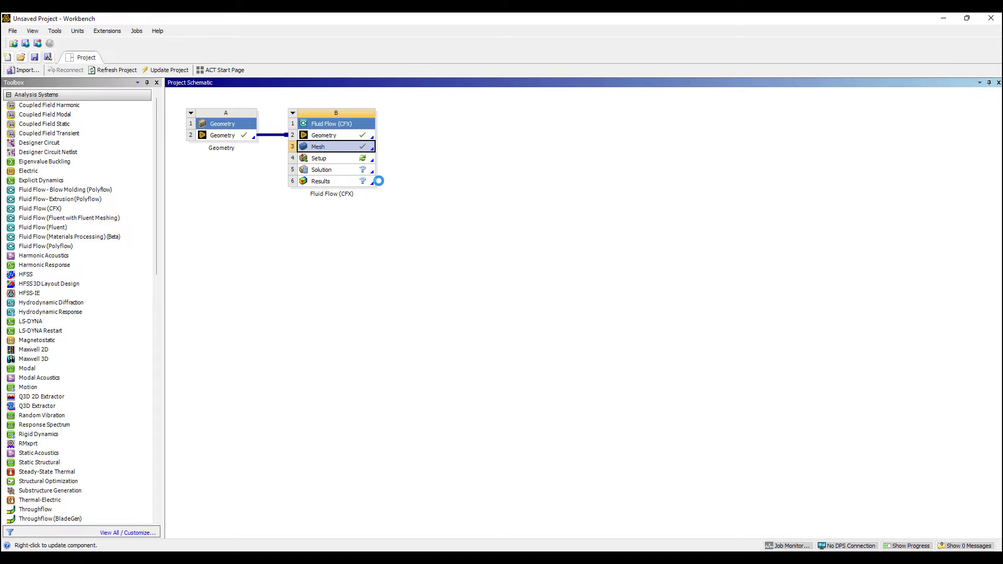
right_click(343, 161)
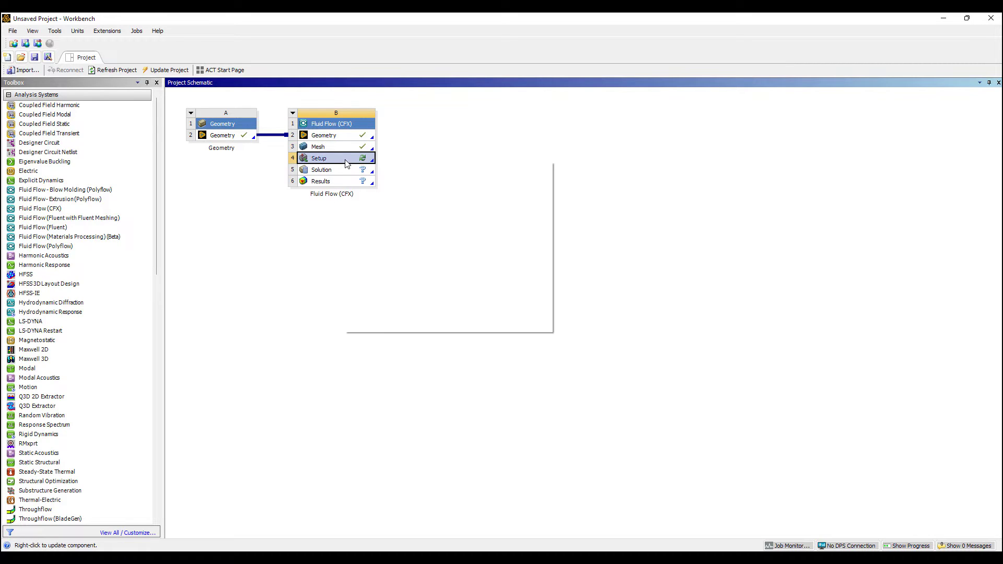
click(377, 168)
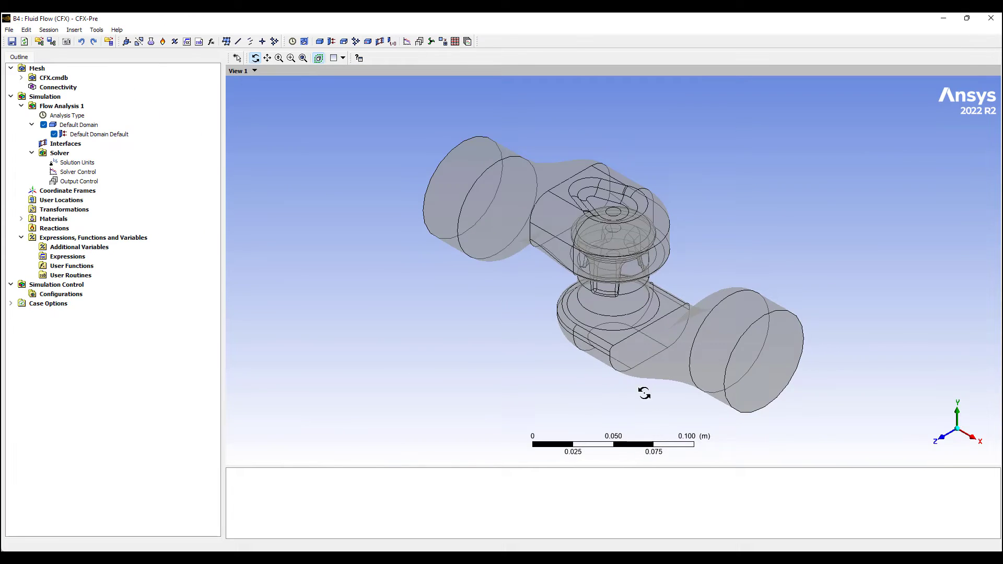
- Make Water the Default Domain's fluid, keeping isothermal 25 C and Shear Stress Transport turbulence
drag(591, 342, 609, 306)
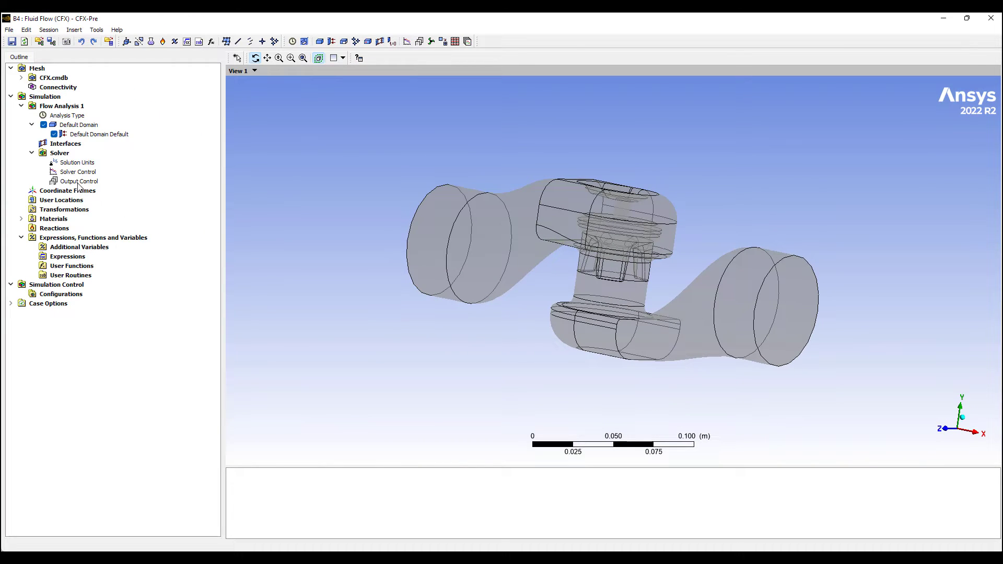
drag(495, 240, 448, 241)
double_click(81, 125)
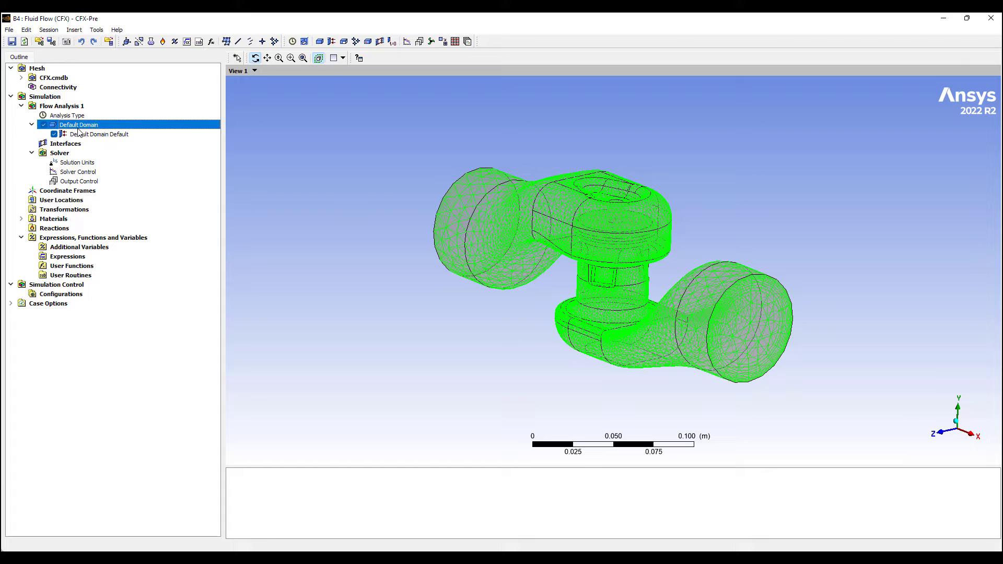
click(186, 221)
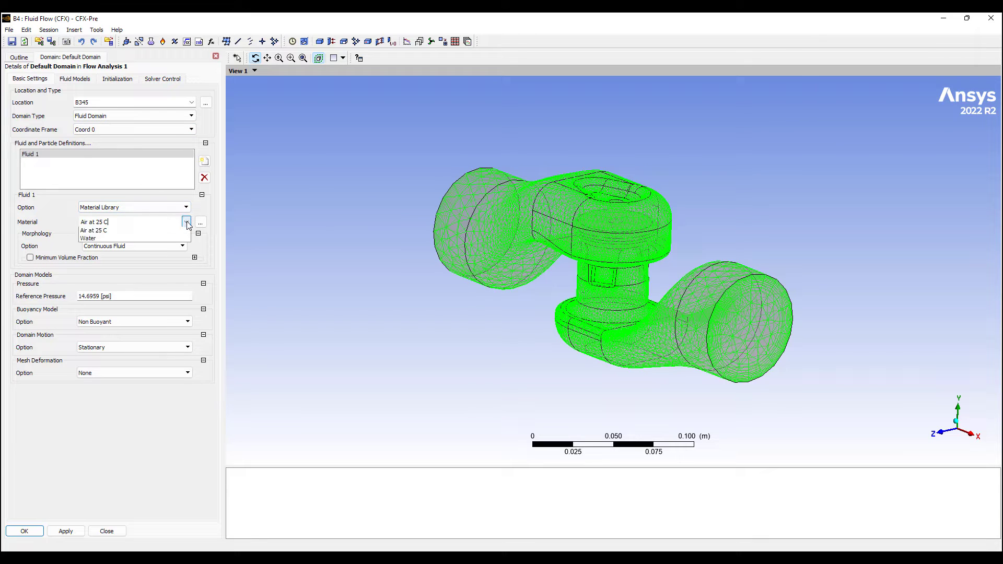
click(118, 248)
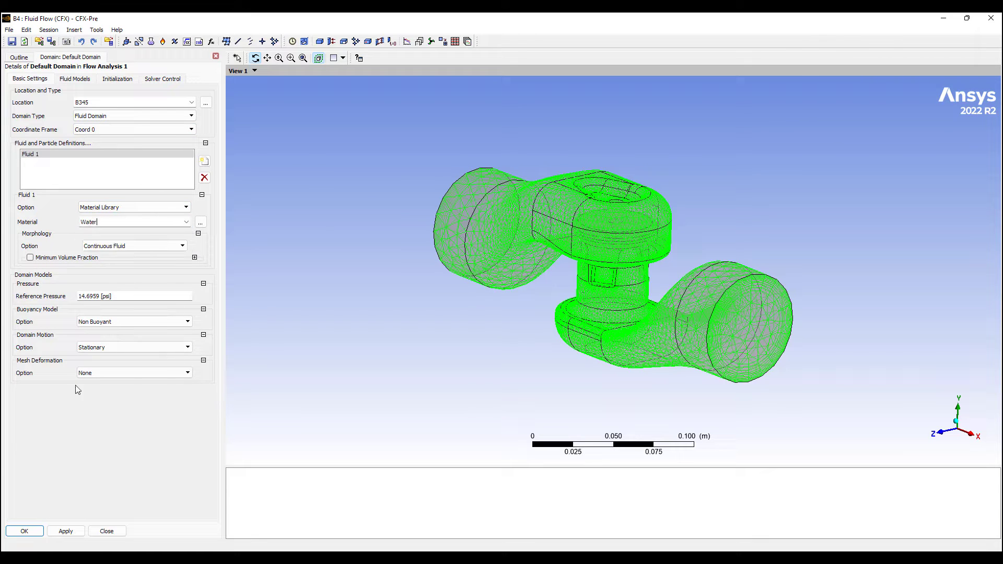
click(69, 79)
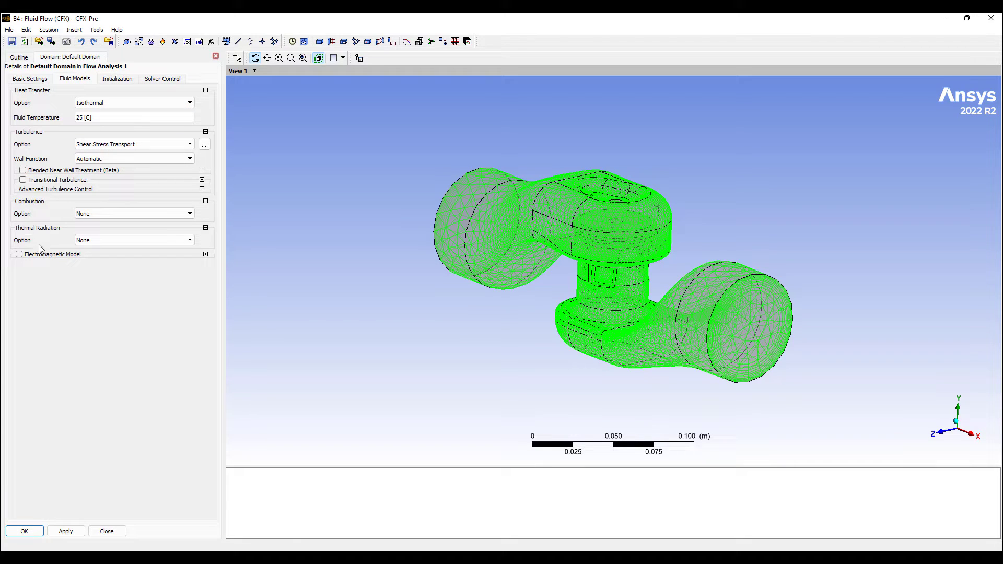
click(25, 530)
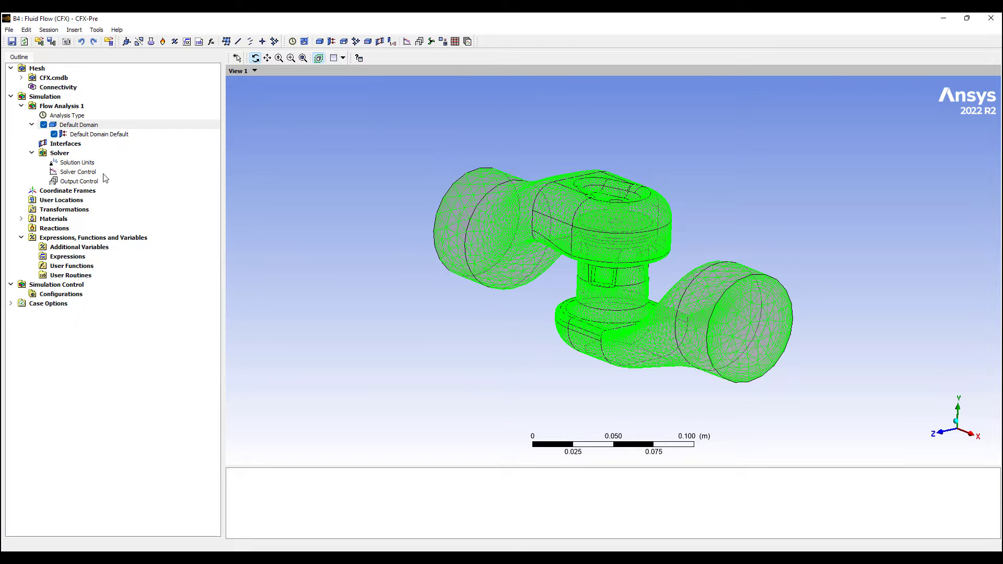
- Add an Inlet boundary on the right pipe end with 1000 mm/s normal speed
right_click(73, 125)
mouse_move(157, 163)
click(191, 165)
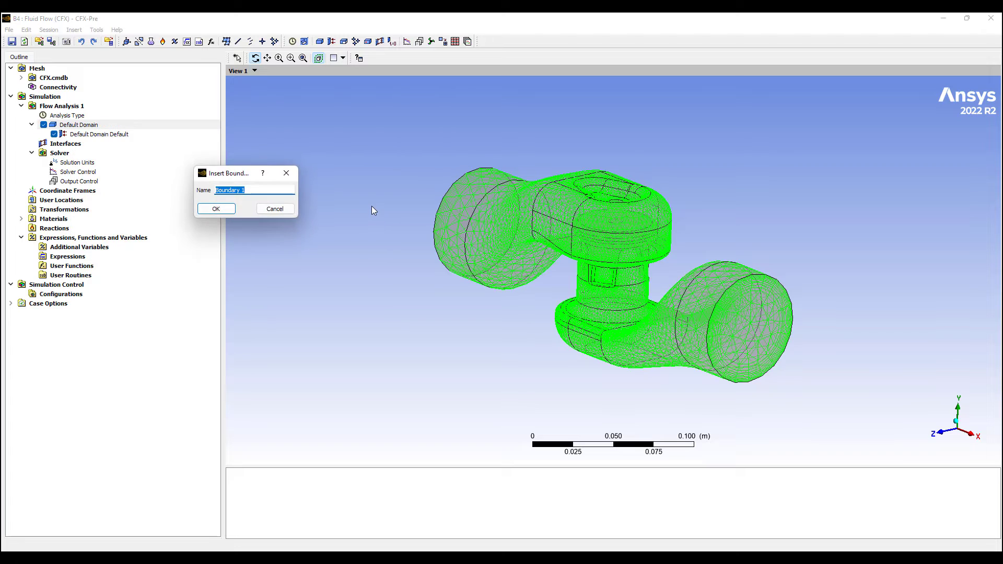
text(Inlet)
key(Return)
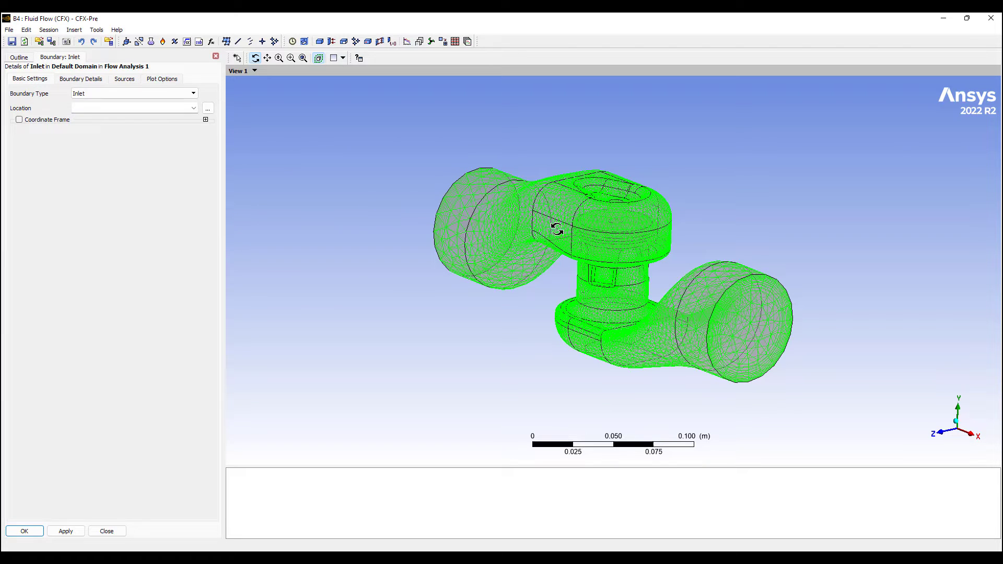
click(148, 105)
click(767, 319)
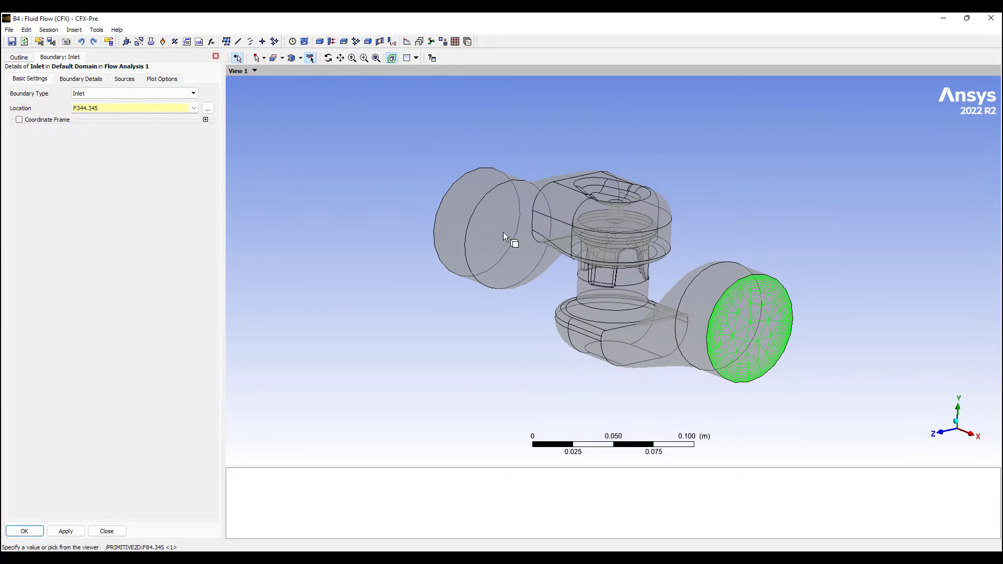
click(94, 80)
click(97, 148)
text(1)
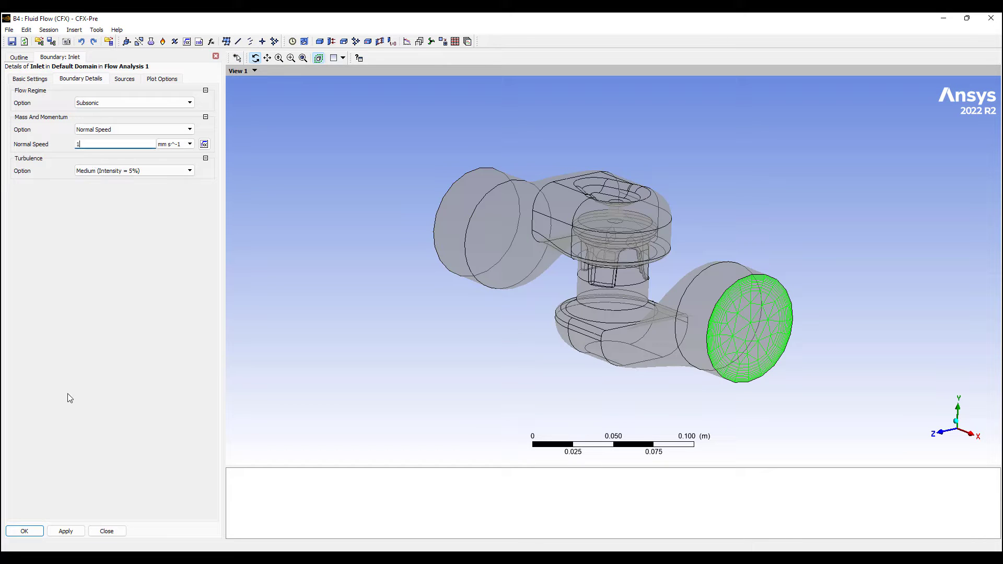
click(175, 144)
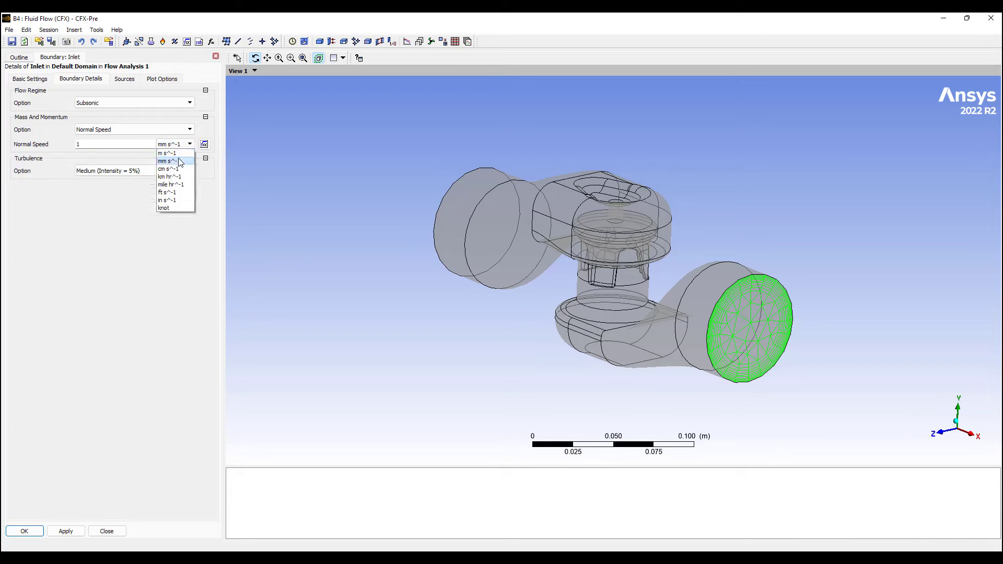
click(175, 154)
click(24, 531)
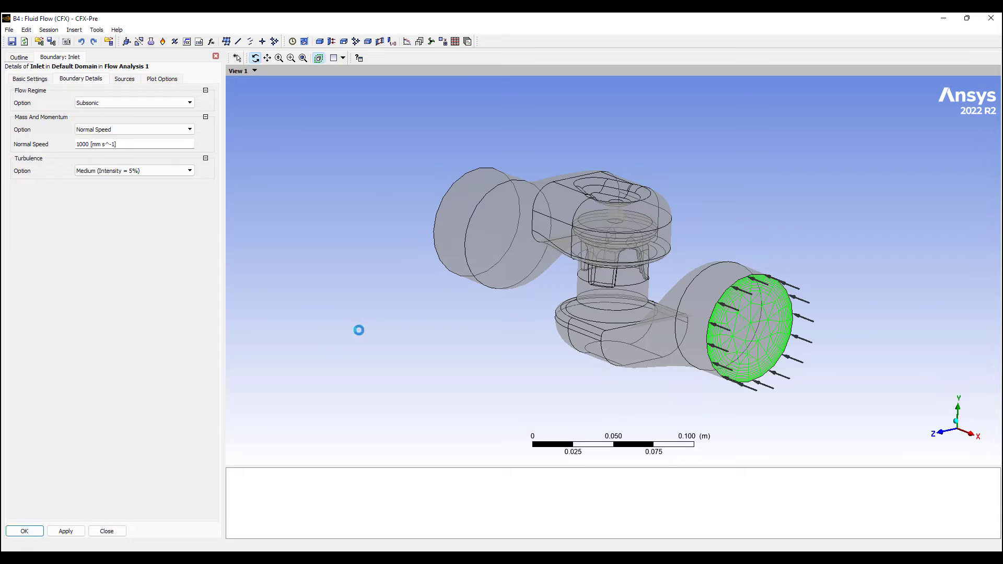
- Add an outlet boundary on the opposite pipe end with 0 relative pressure
drag(466, 303, 502, 291)
right_click(99, 124)
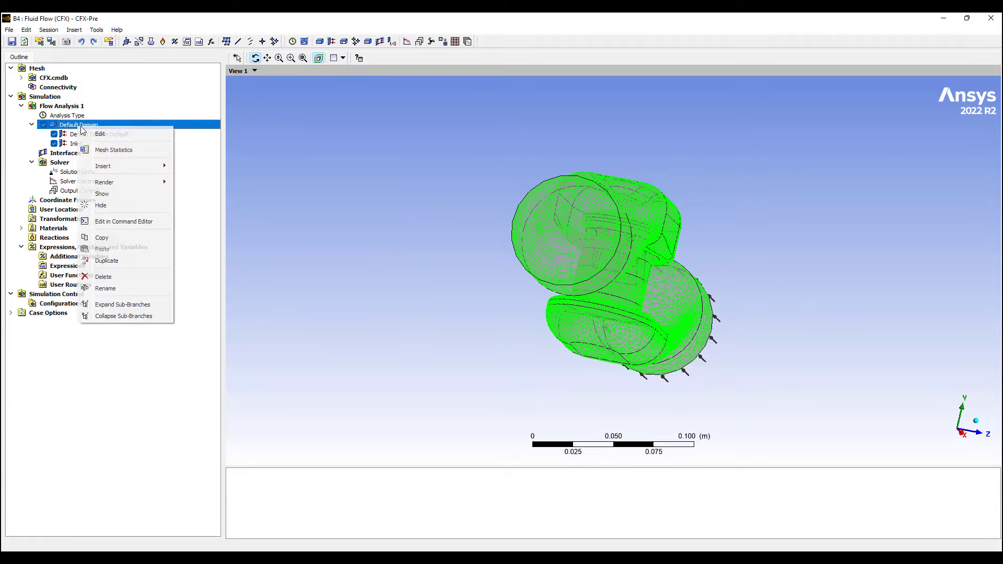
mouse_move(139, 167)
click(196, 165)
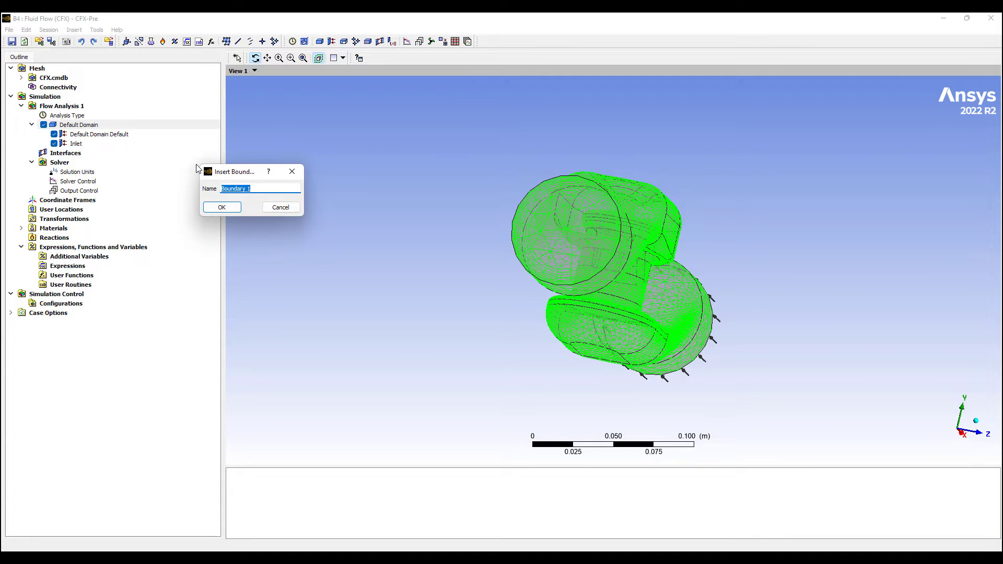
text(outlet)
key(Return)
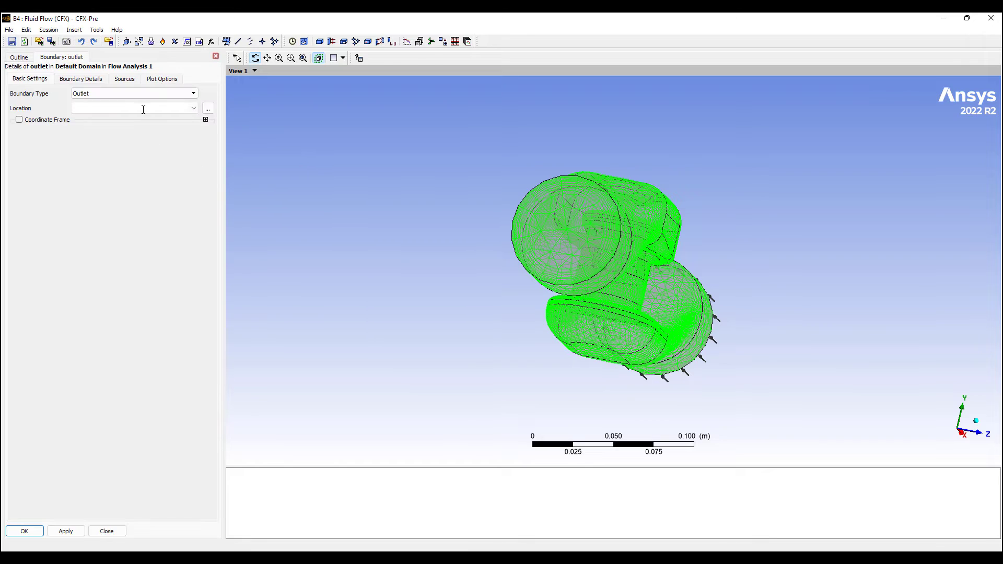
click(143, 110)
click(568, 227)
middle_drag(569, 226, 423, 245)
click(79, 79)
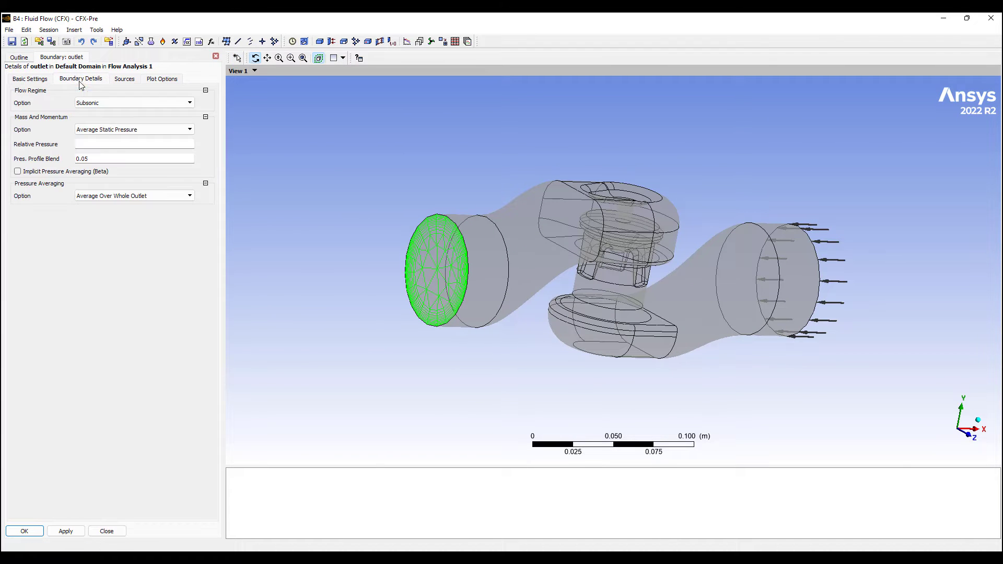
click(124, 145)
text(0)
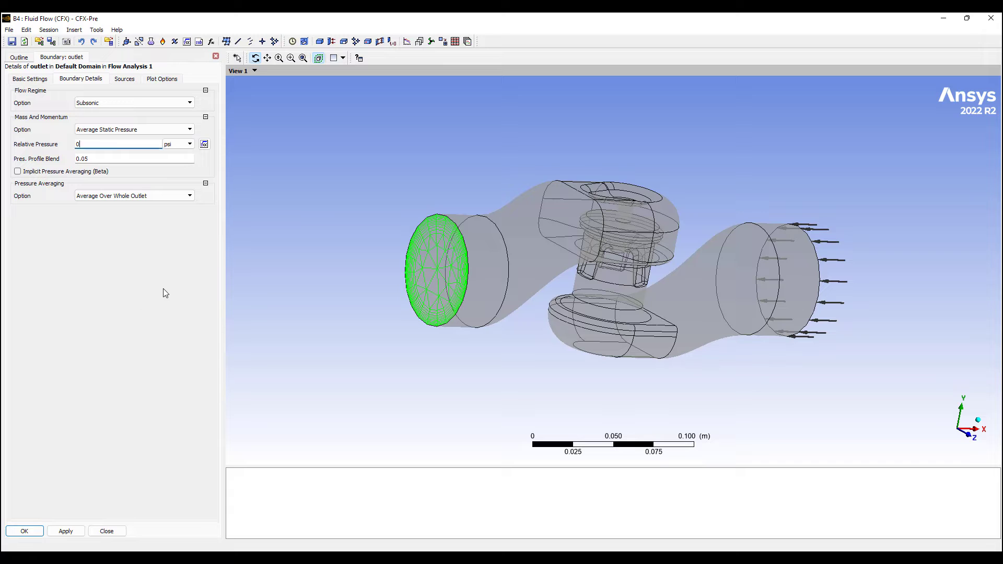
click(24, 531)
middle_drag(568, 317, 301, 267)
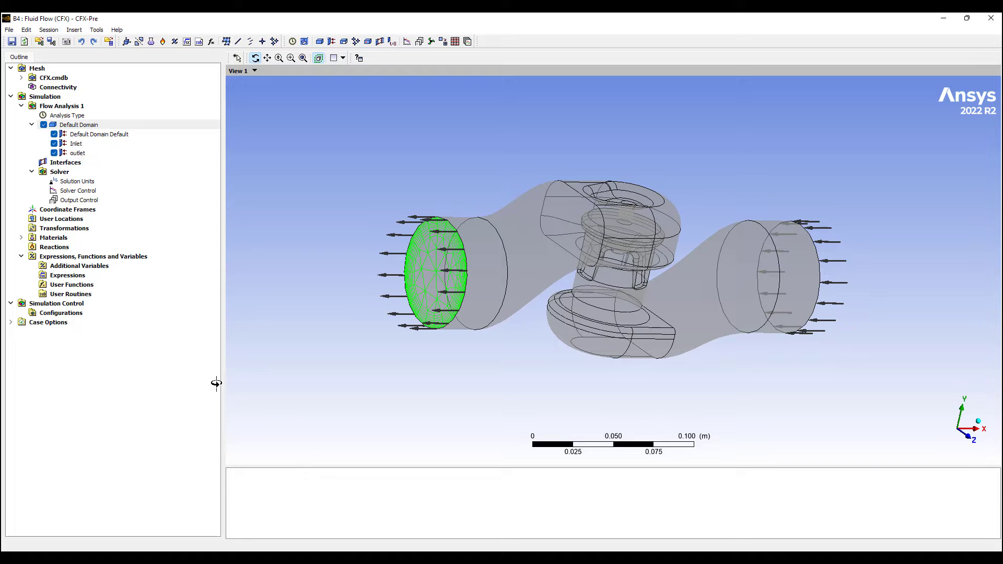
- Change Solver Control's maximum iterations from 100 to 1000
double_click(68, 191)
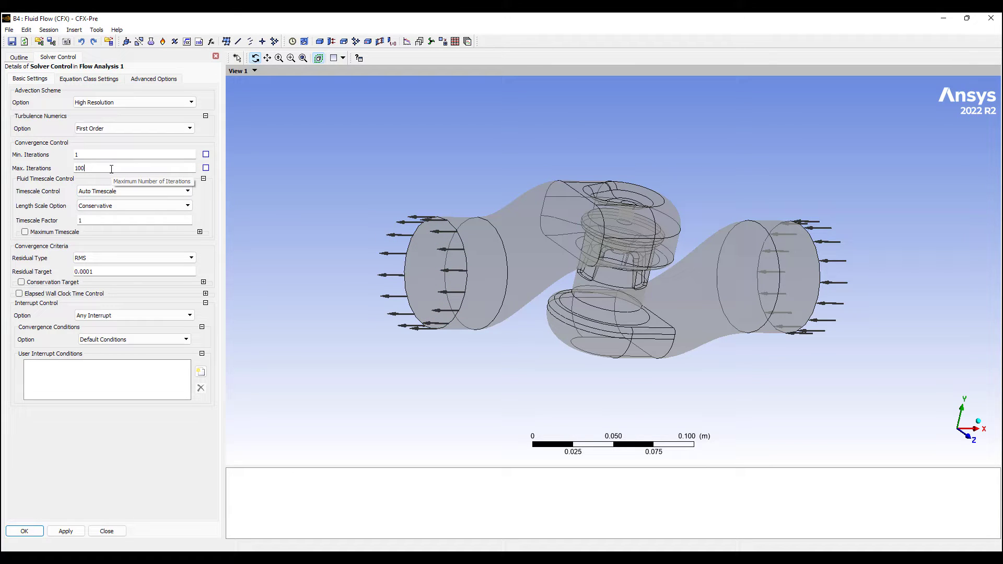
text(0)
click(24, 531)
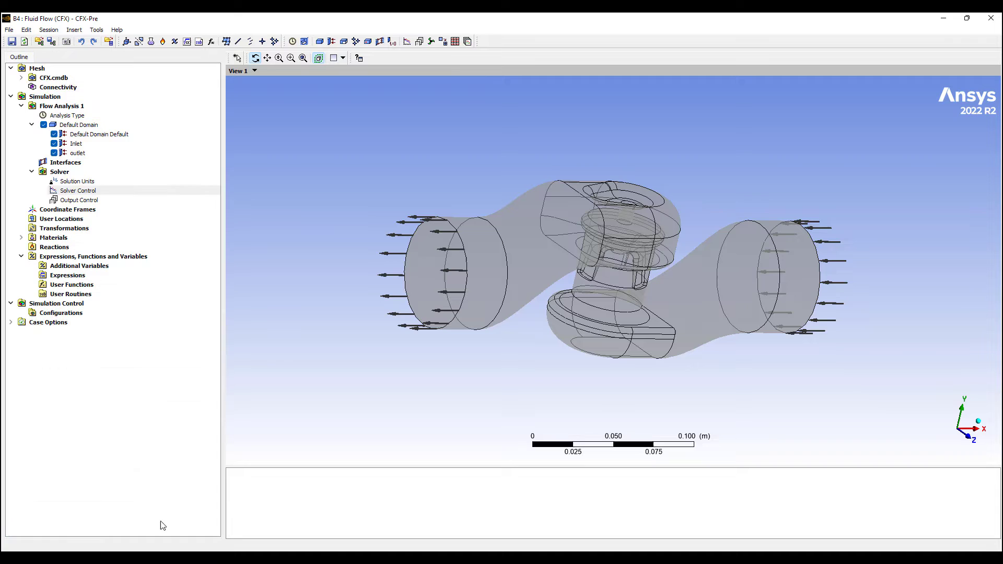
- Update the Fluid Flow (CFX) solution in Intel MPI Local Parallel mode with 5 partitions
mouse_move(652, 558)
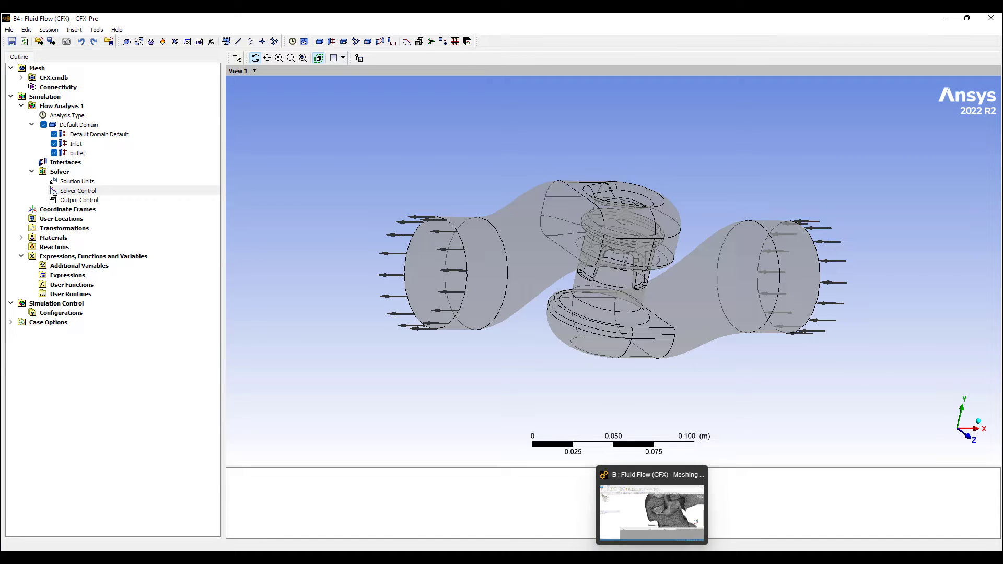
mouse_move(559, 558)
click(569, 515)
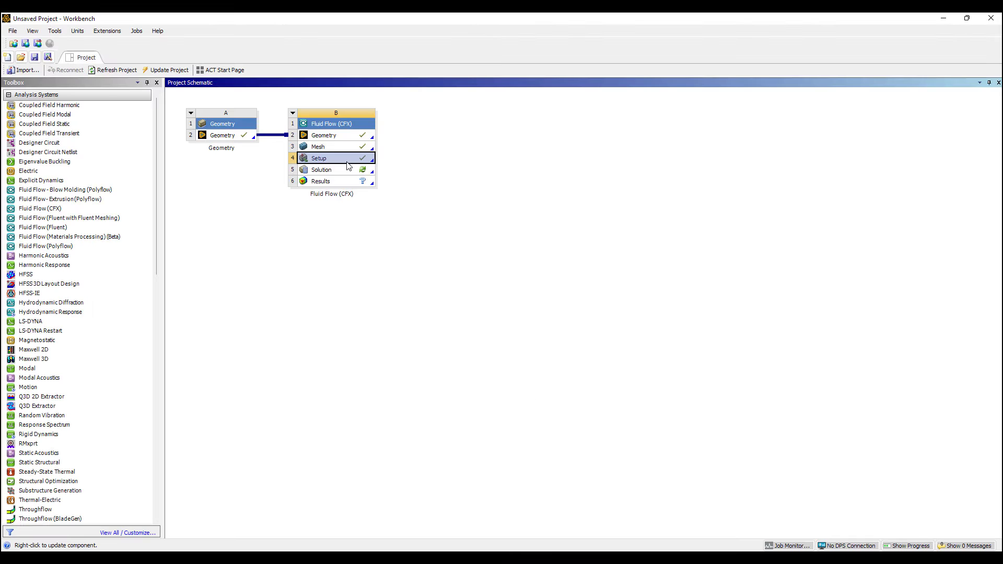
right_click(331, 168)
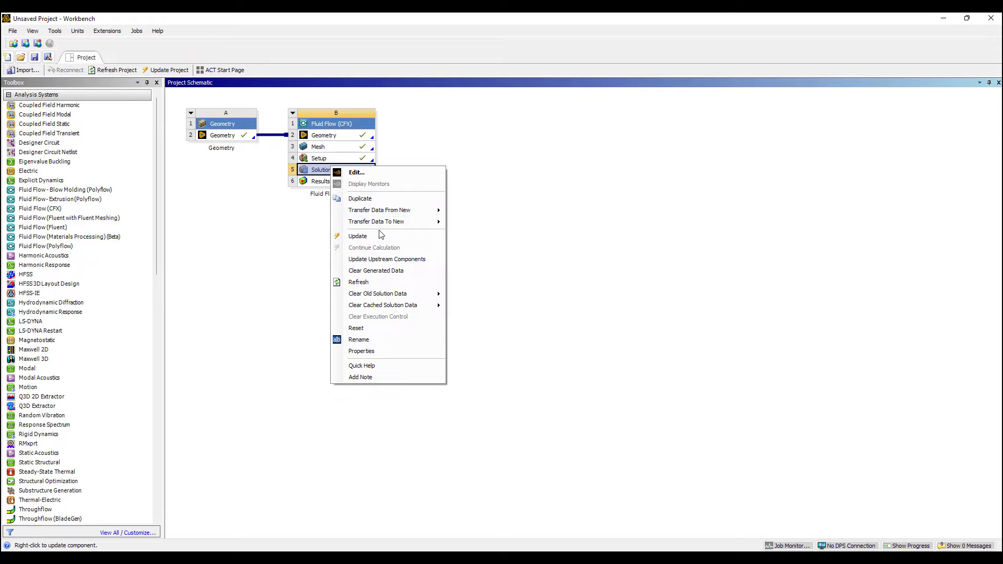
click(356, 173)
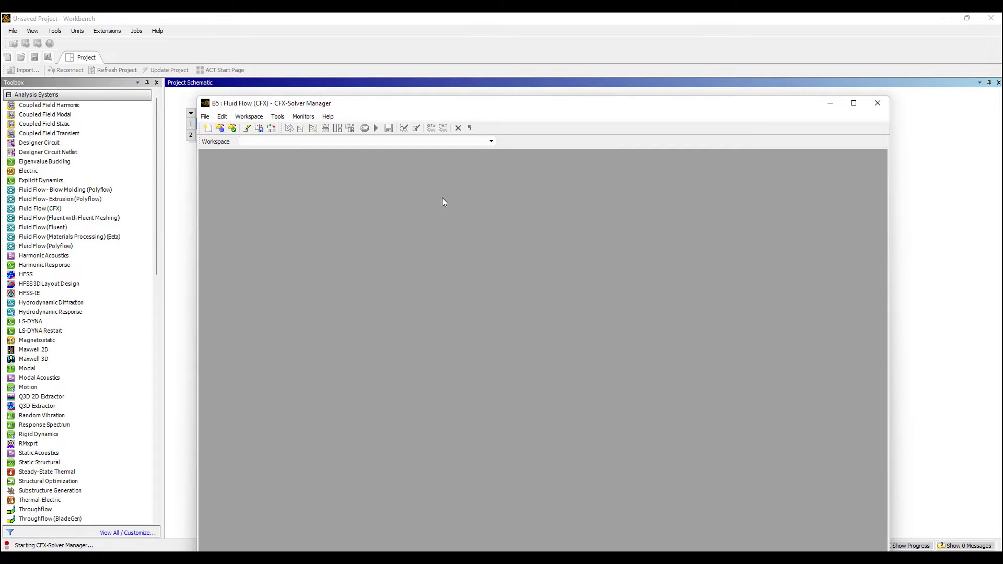
click(636, 345)
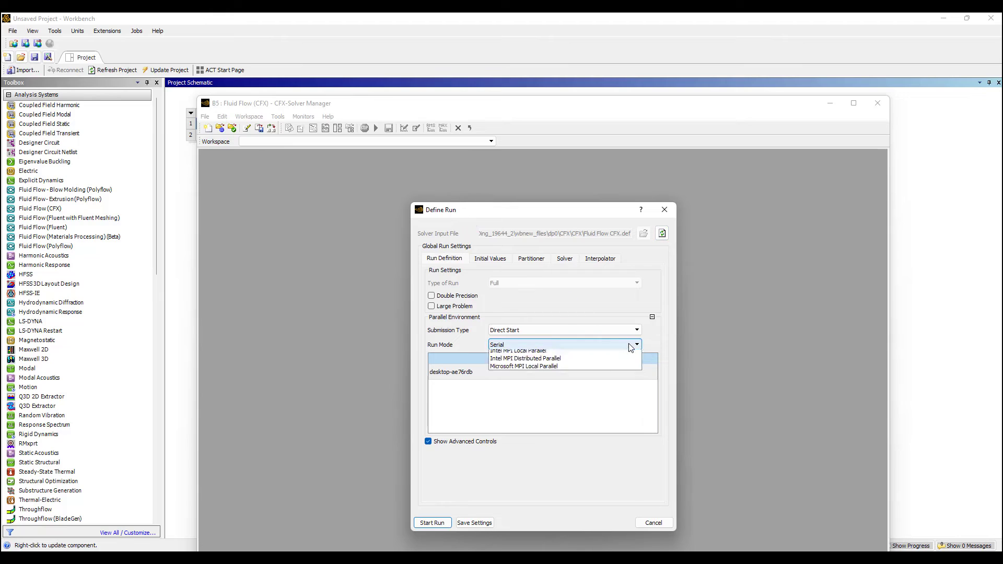
click(606, 363)
click(651, 372)
click(650, 372)
click(651, 372)
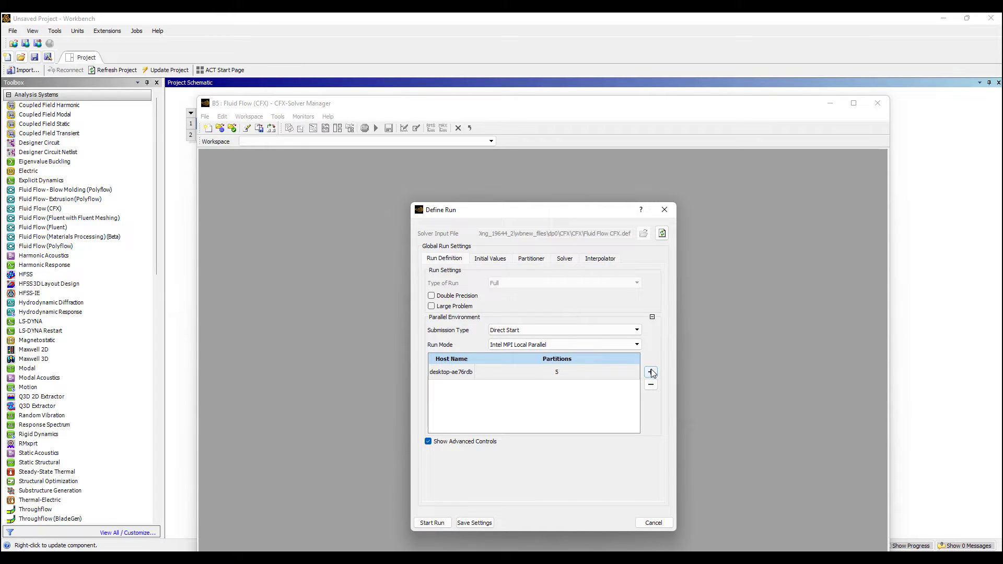
click(431, 523)
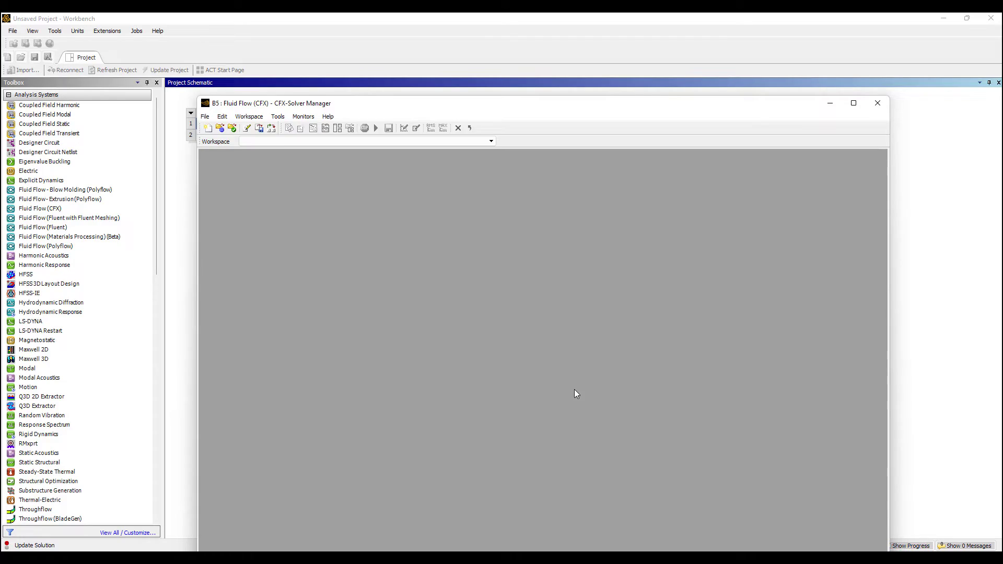
- Maximize the Solver Manager, acknowledge the run-stopped message, and close it
double_click(667, 102)
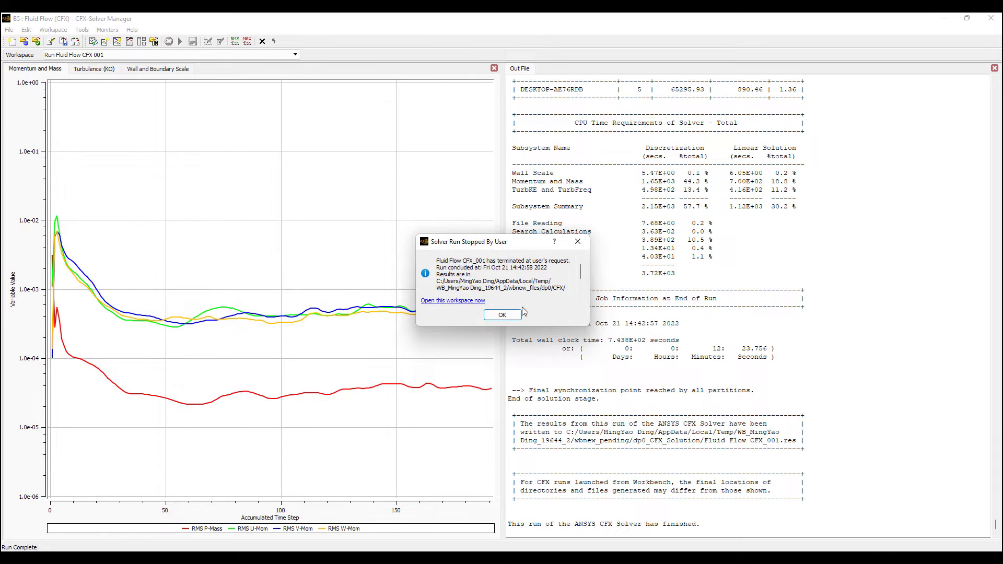
click(502, 315)
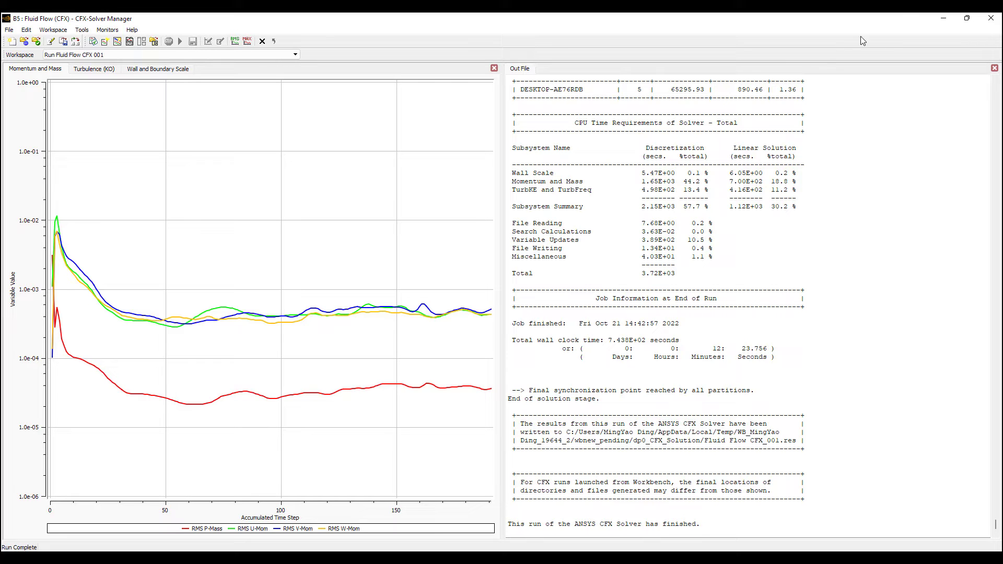
click(990, 17)
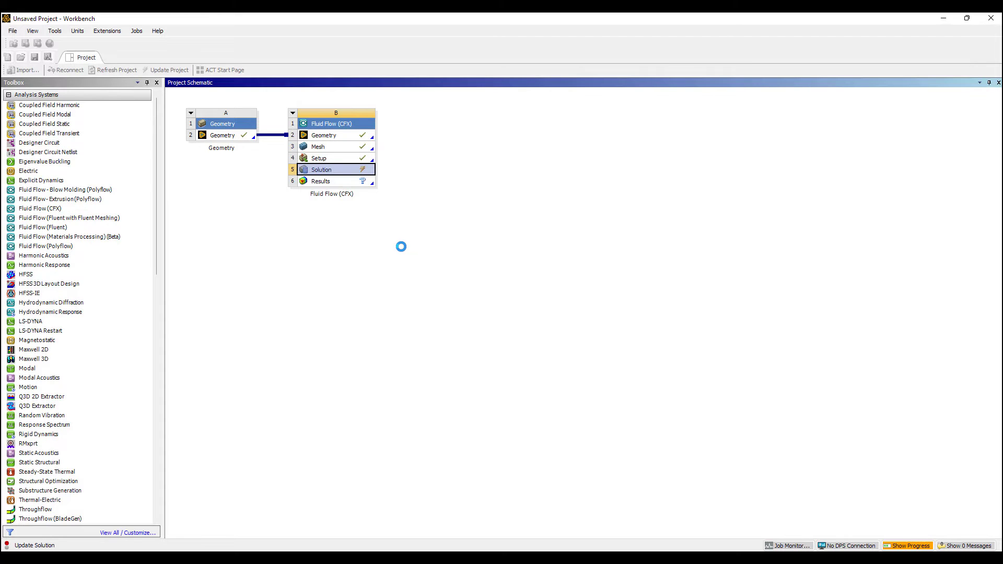
- Launch CFD-Post from the Results cell and rotate the valve wireframe
double_click(346, 183)
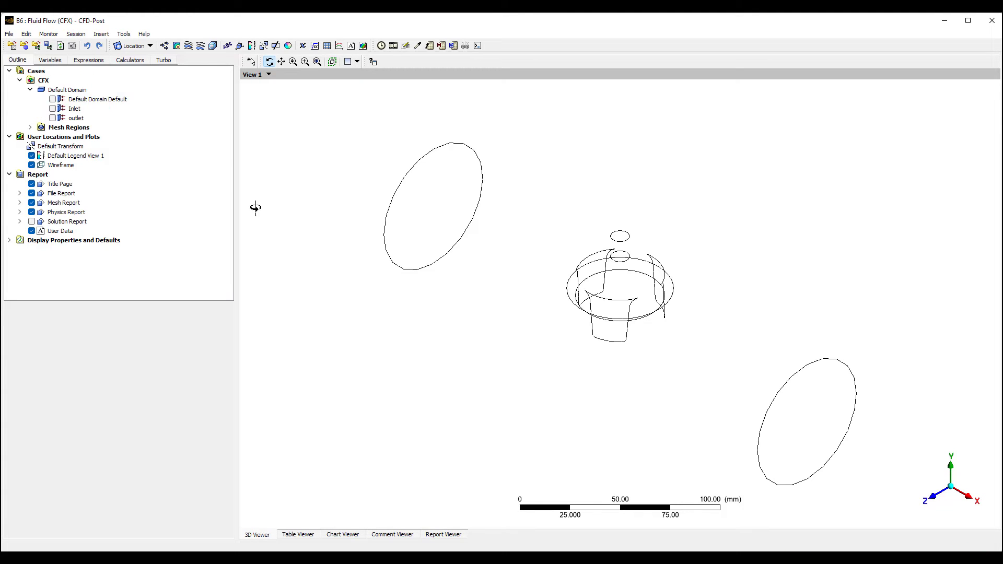
drag(542, 324, 482, 278)
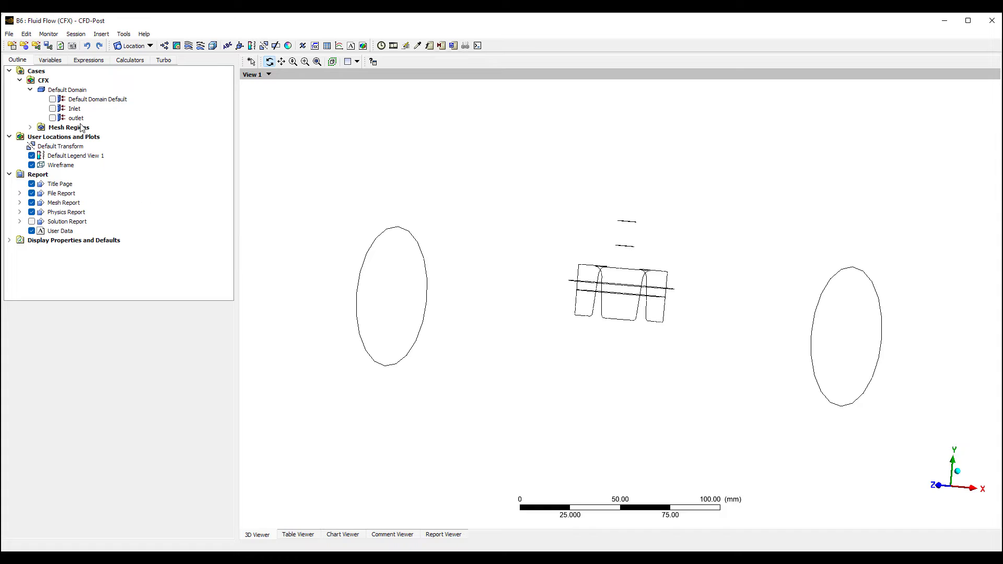
- Show the Default Domain Default surface in a constant mid-grey colour
click(53, 100)
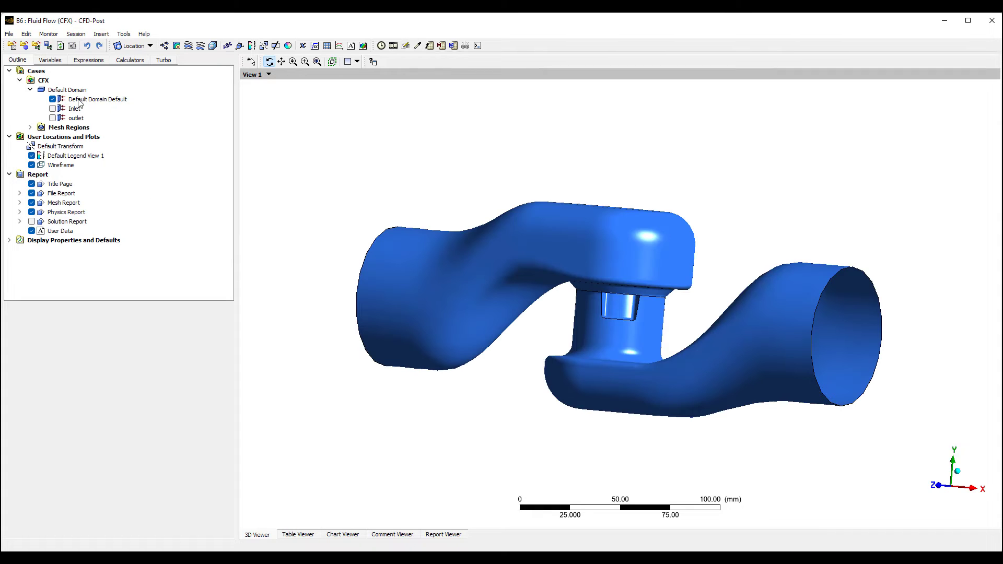
click(100, 103)
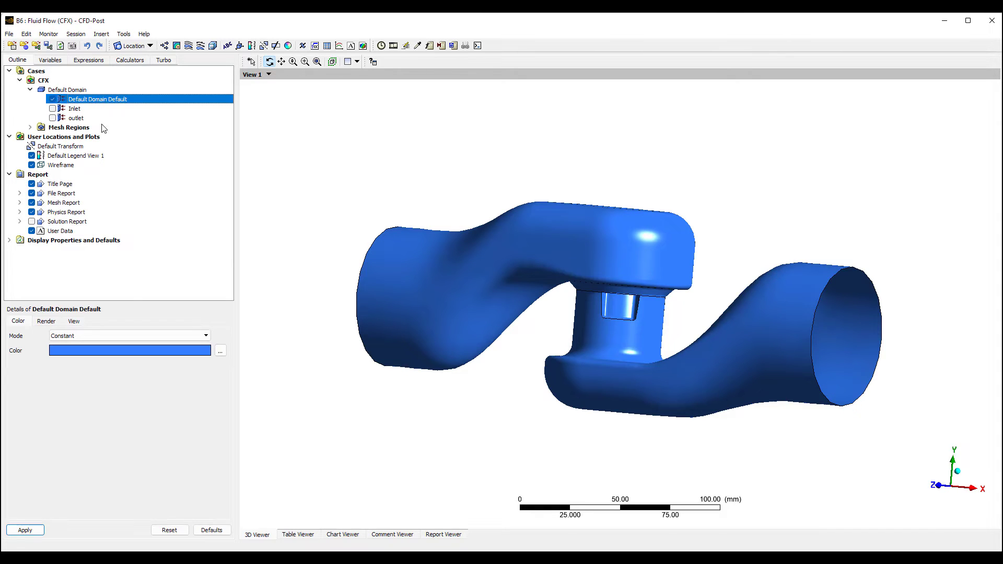
click(77, 338)
click(210, 325)
click(220, 351)
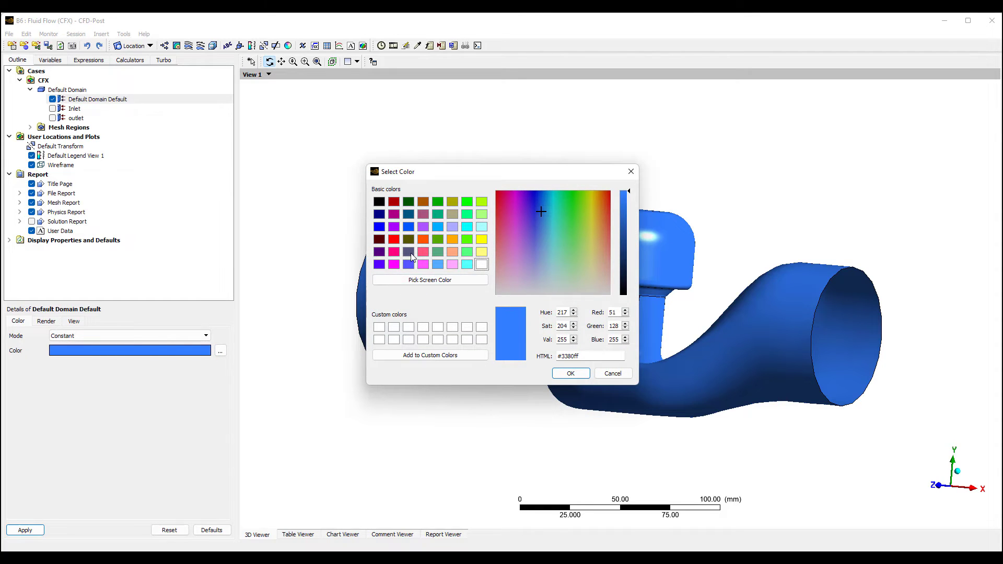
drag(548, 285, 559, 294)
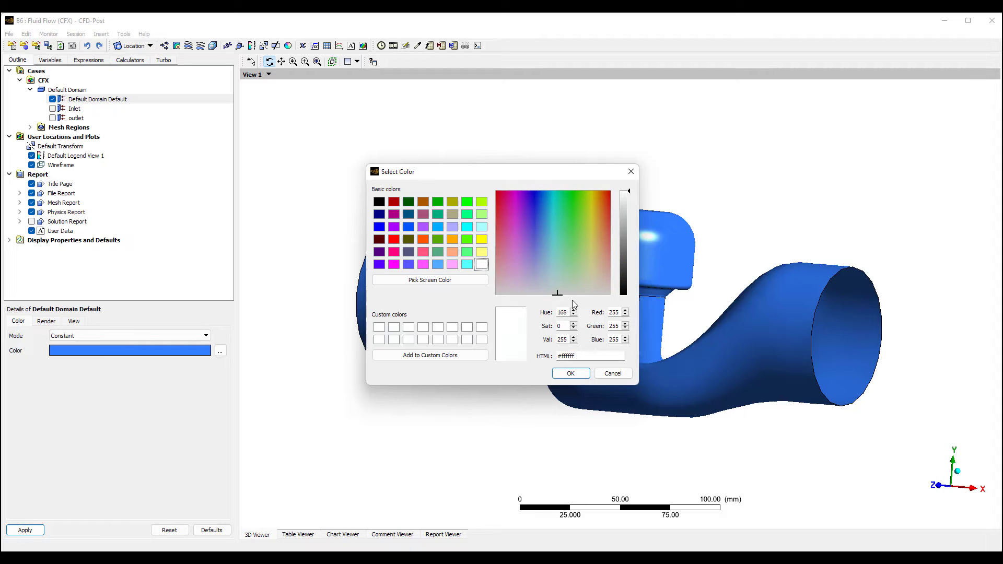
click(629, 239)
click(568, 376)
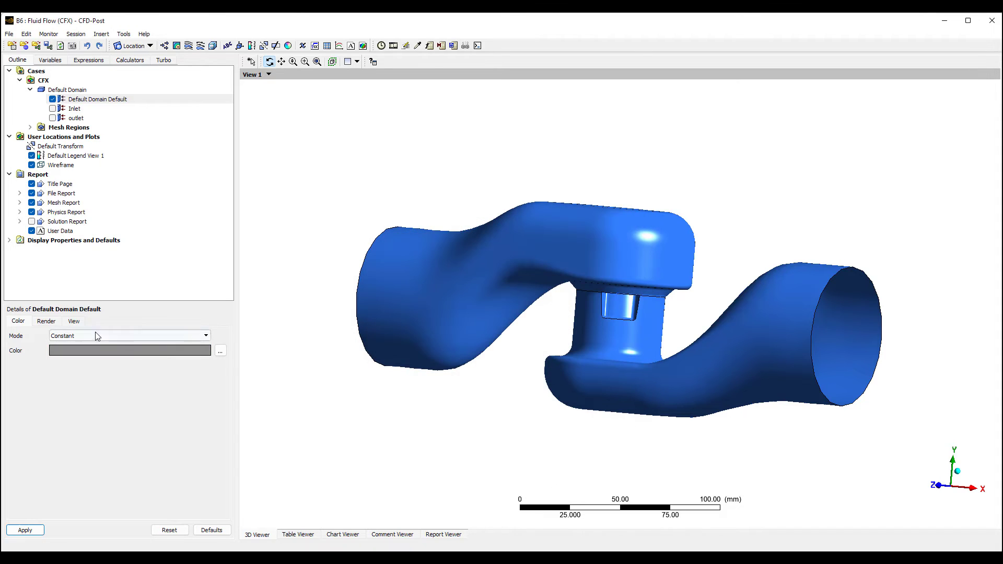
- Give the domain surface a transparency of 0.554 and apply it
click(48, 323)
click(119, 349)
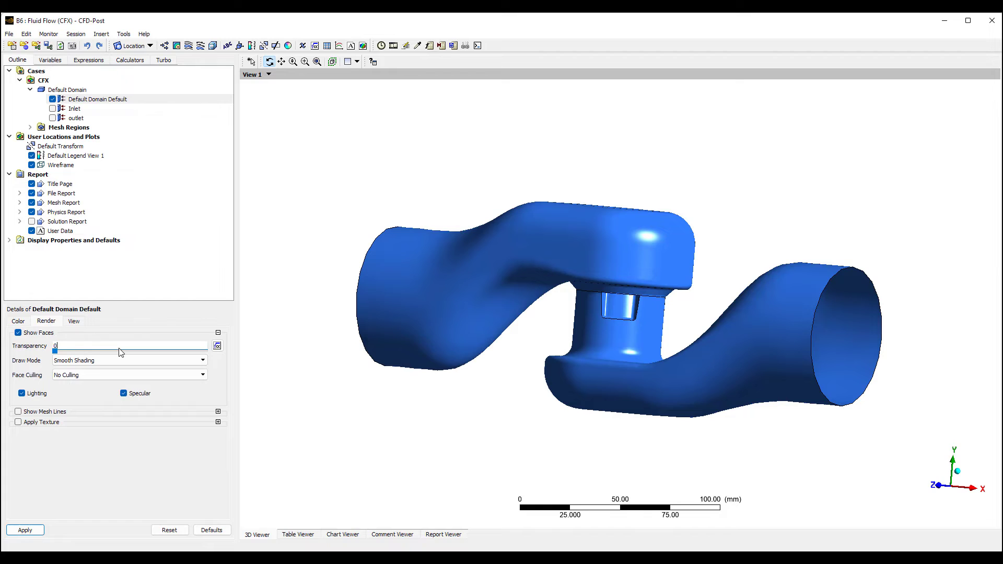
drag(52, 353, 137, 361)
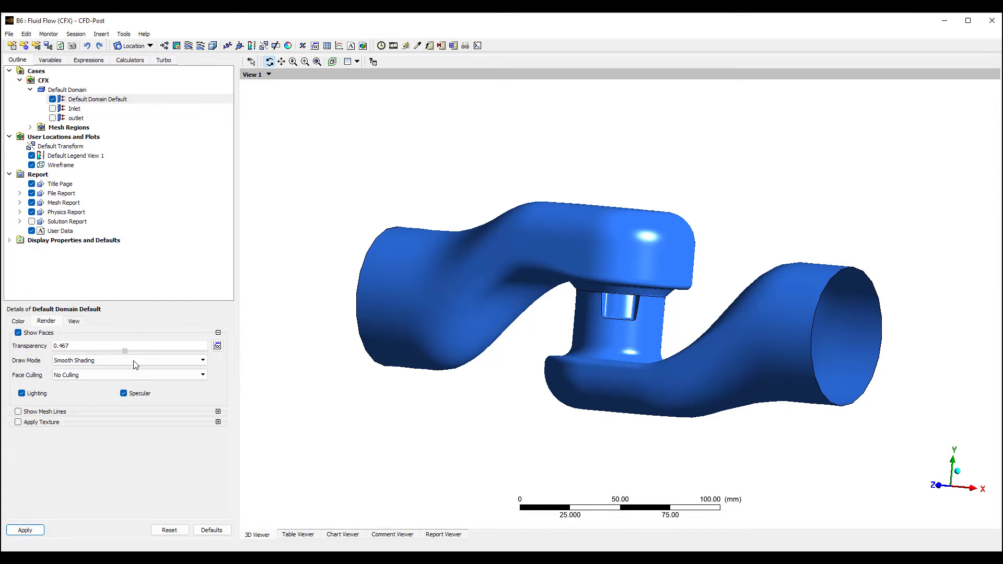
click(20, 532)
mouse_move(459, 347)
mouse_down()
mouse_move(483, 351)
mouse_move(475, 346)
mouse_up()
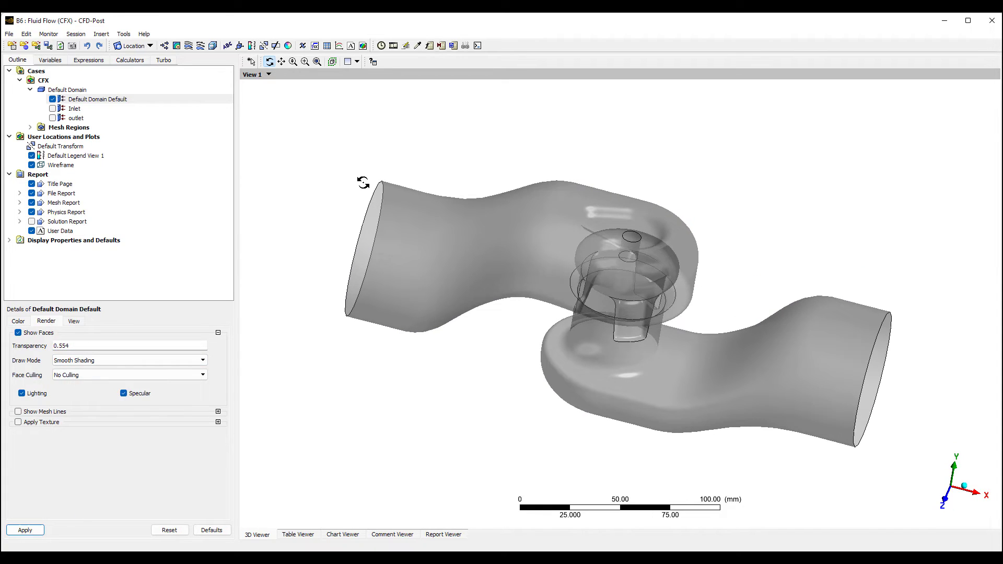
- Create Streamline 1 seeded from the Inlet
click(191, 47)
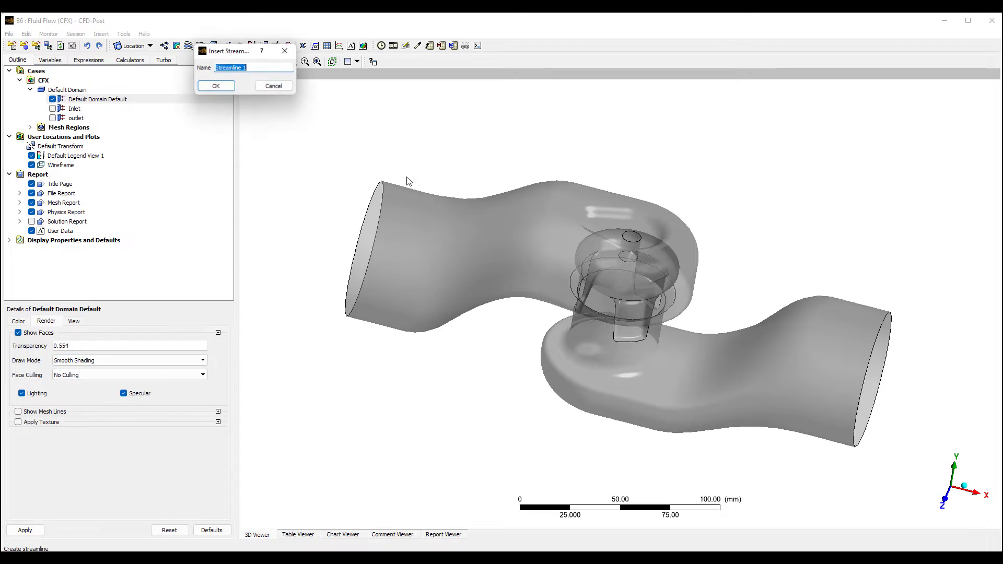
click(219, 87)
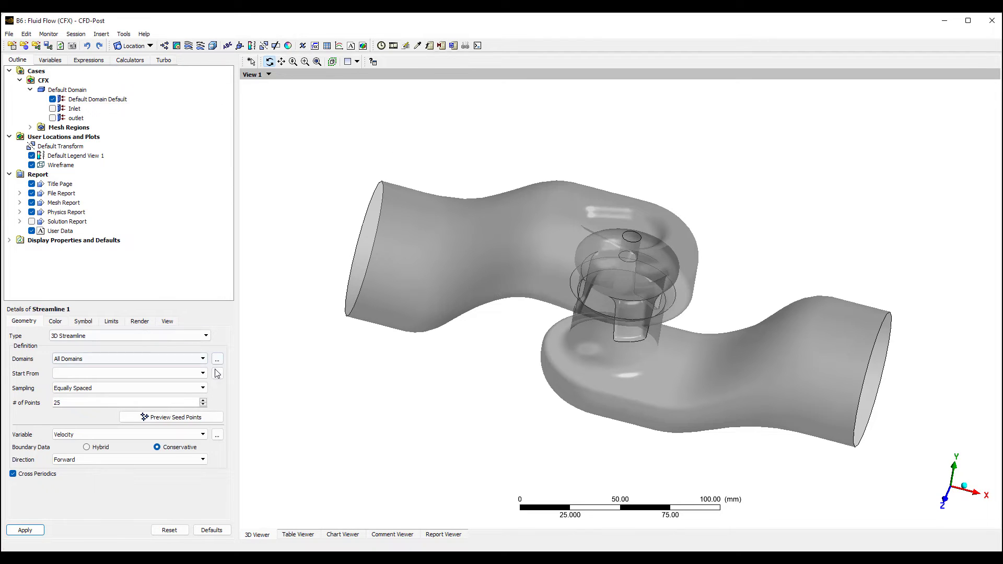
click(203, 373)
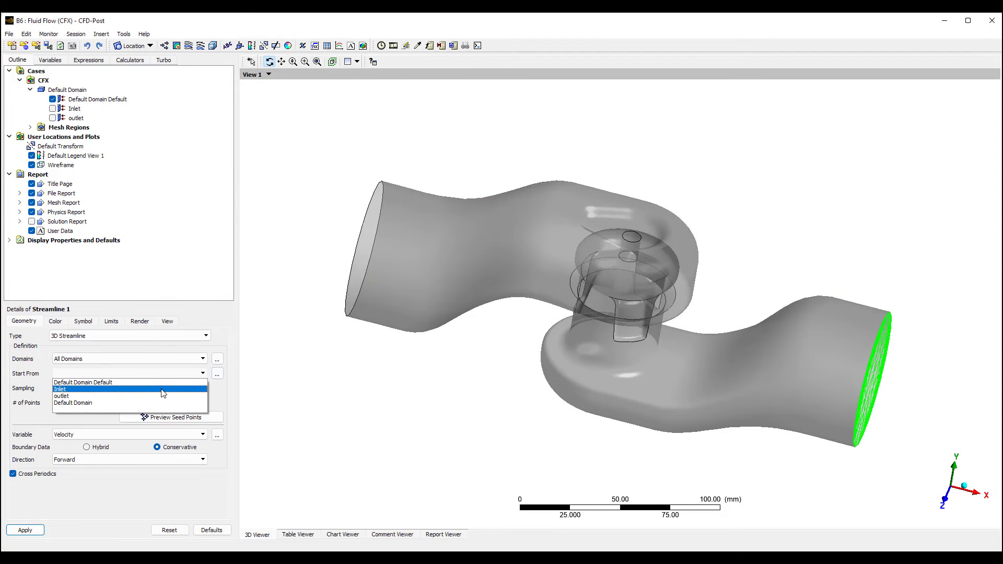
click(79, 389)
click(25, 530)
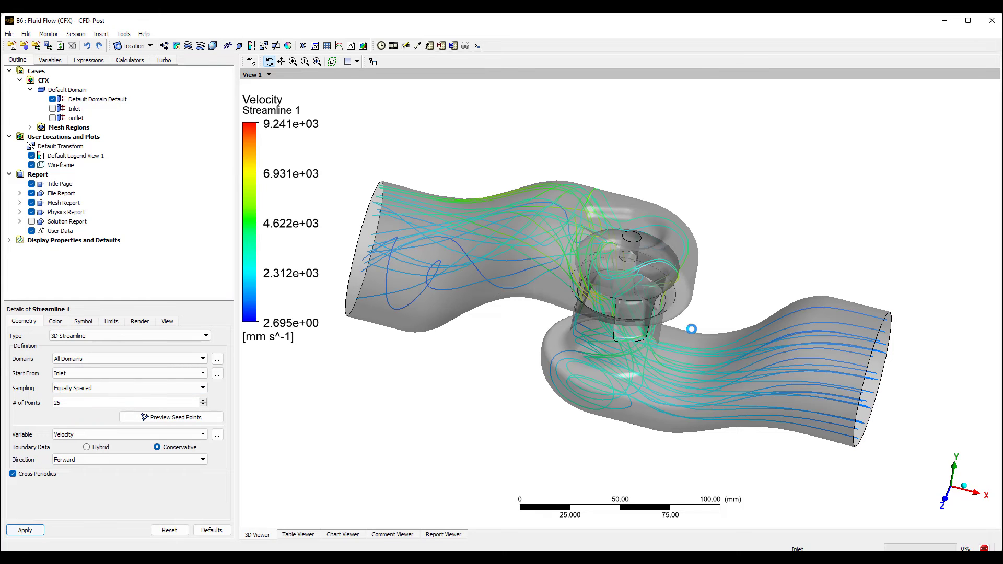
drag(691, 329, 707, 284)
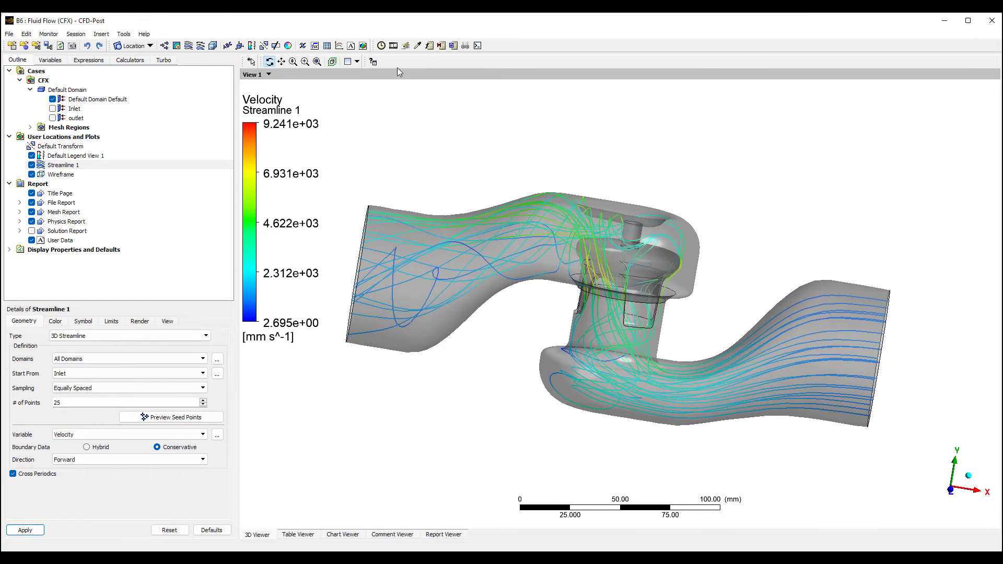
- Play and stop the particle sweep animation for Streamline 1, viewing it from several angles
click(393, 45)
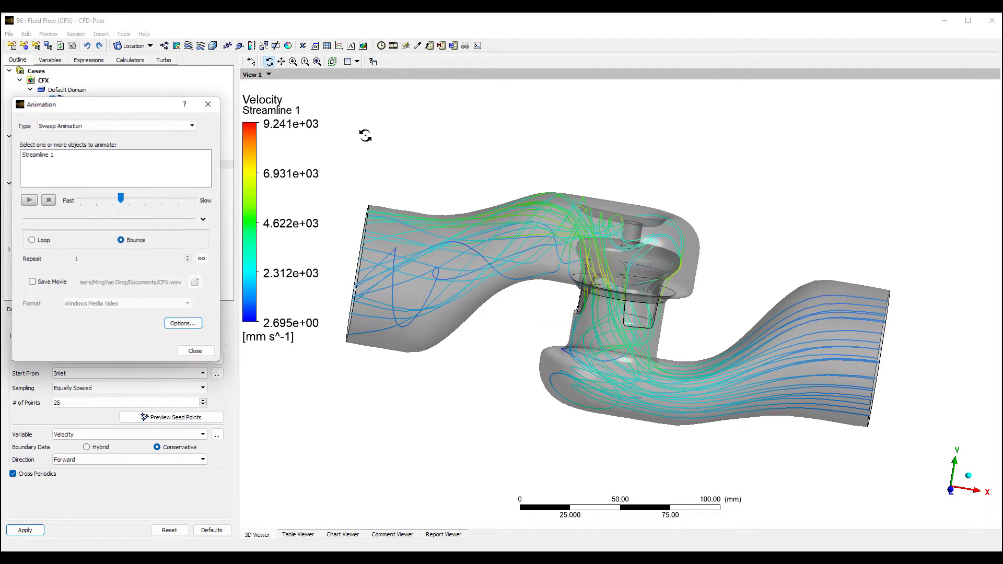
click(37, 154)
click(29, 200)
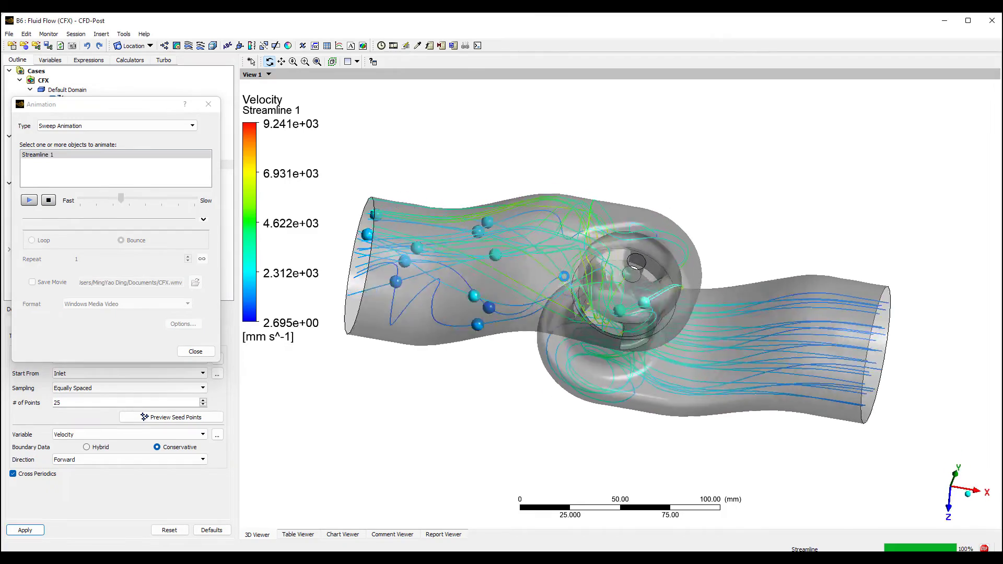
drag(564, 275, 570, 256)
key(z)
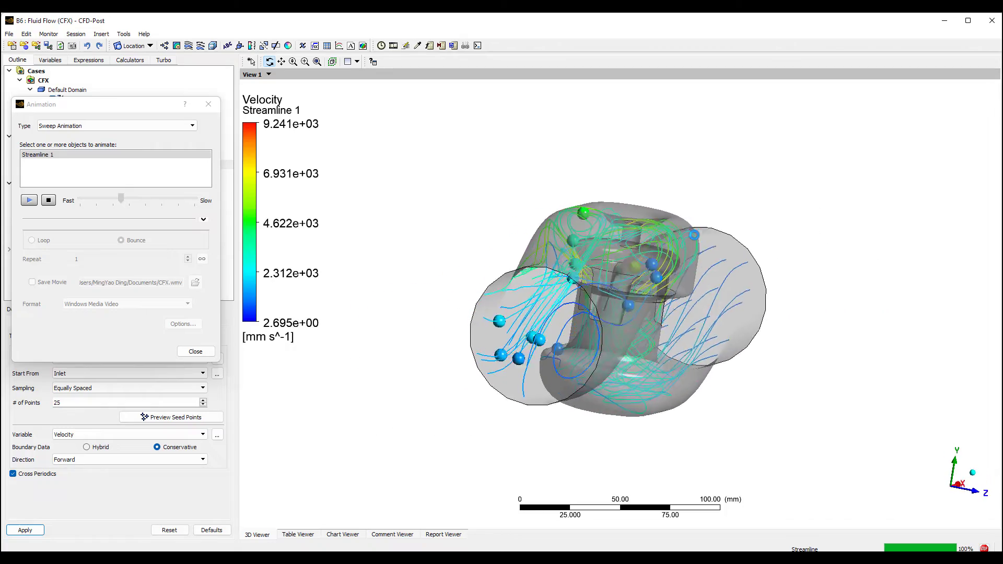
drag(590, 223, 720, 273)
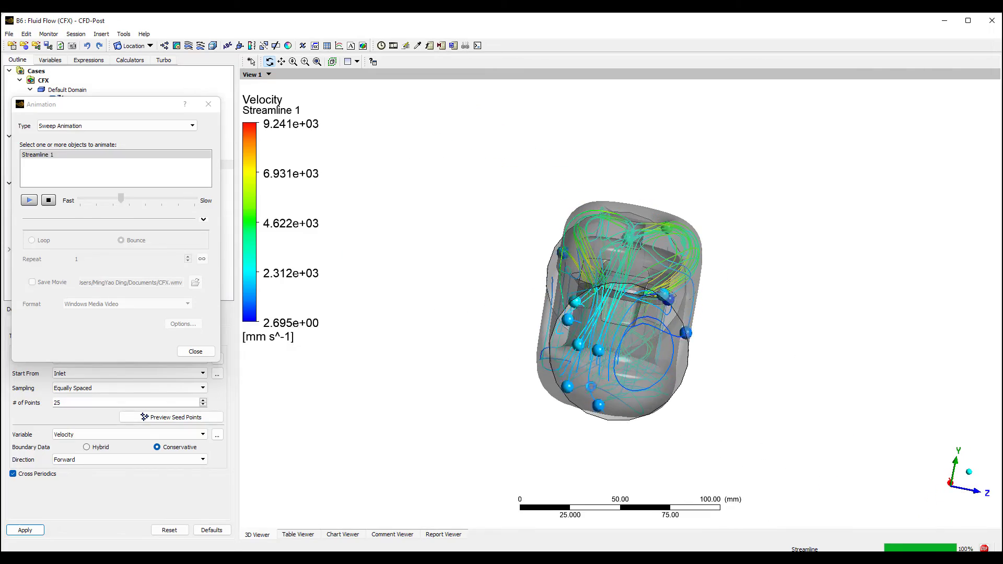
drag(600, 366, 657, 333)
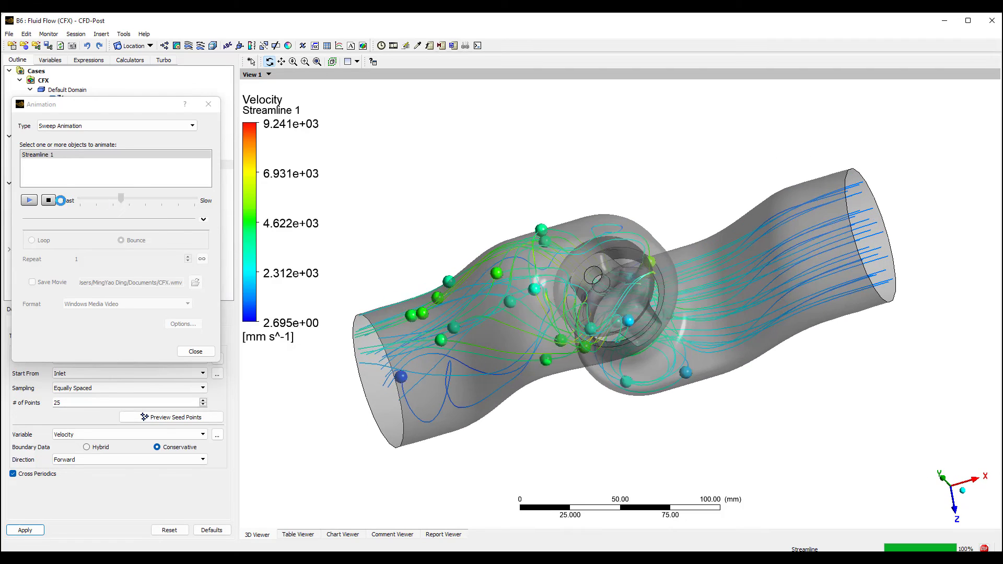
click(48, 200)
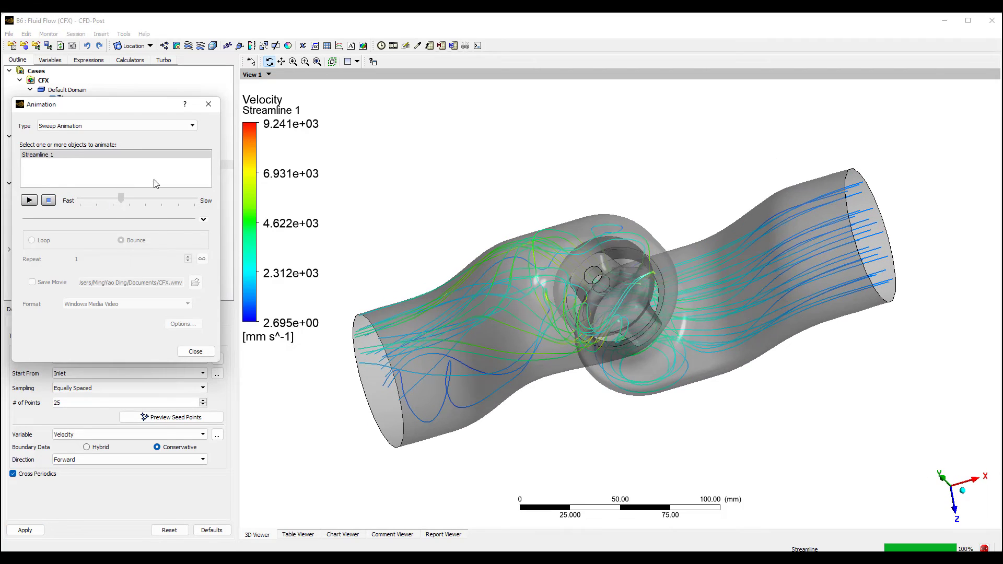
click(214, 104)
drag(581, 347, 564, 292)
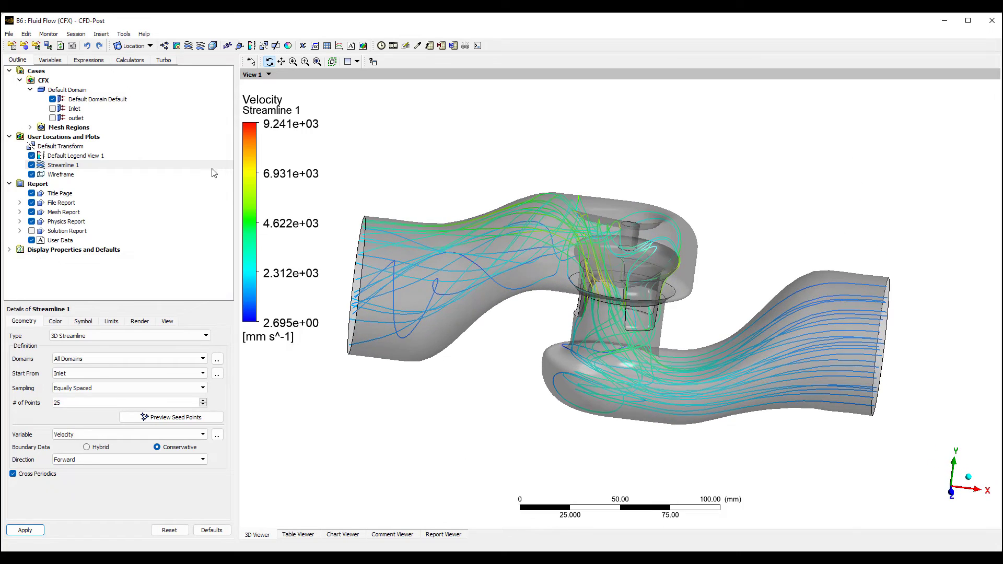
- Insert Plane 1 and switch its colouring to Variable mode
click(138, 47)
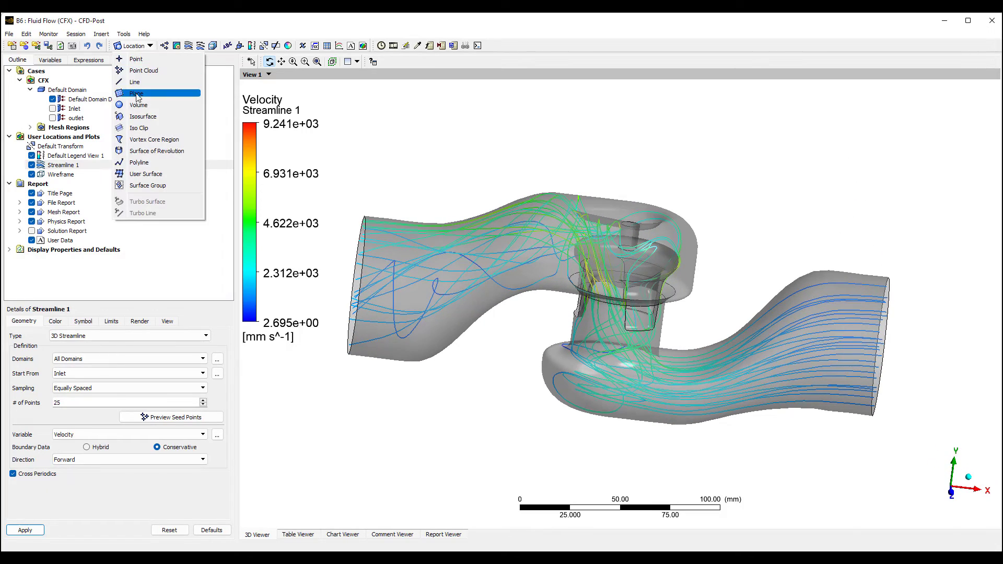
click(139, 95)
click(165, 139)
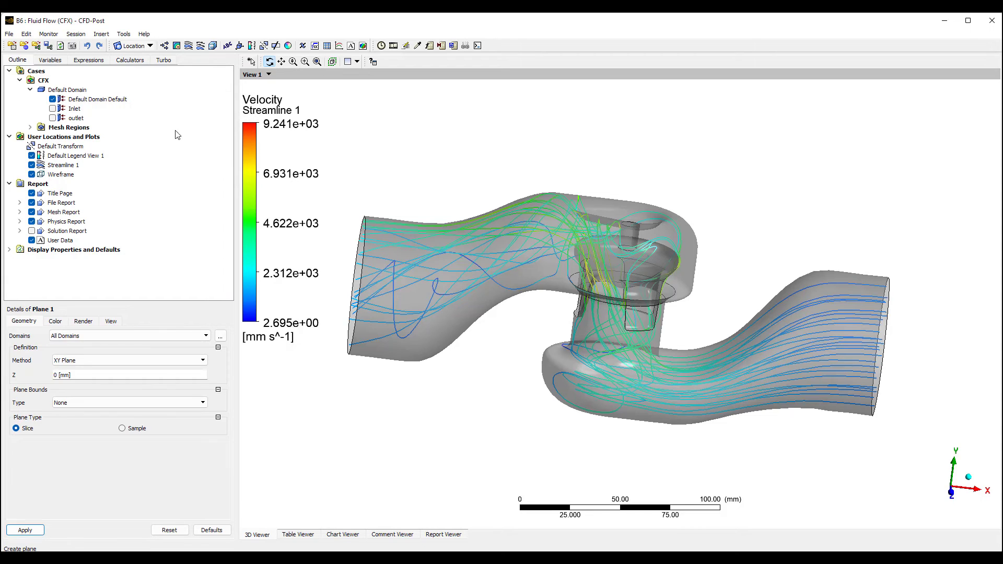
click(55, 320)
click(86, 336)
click(88, 353)
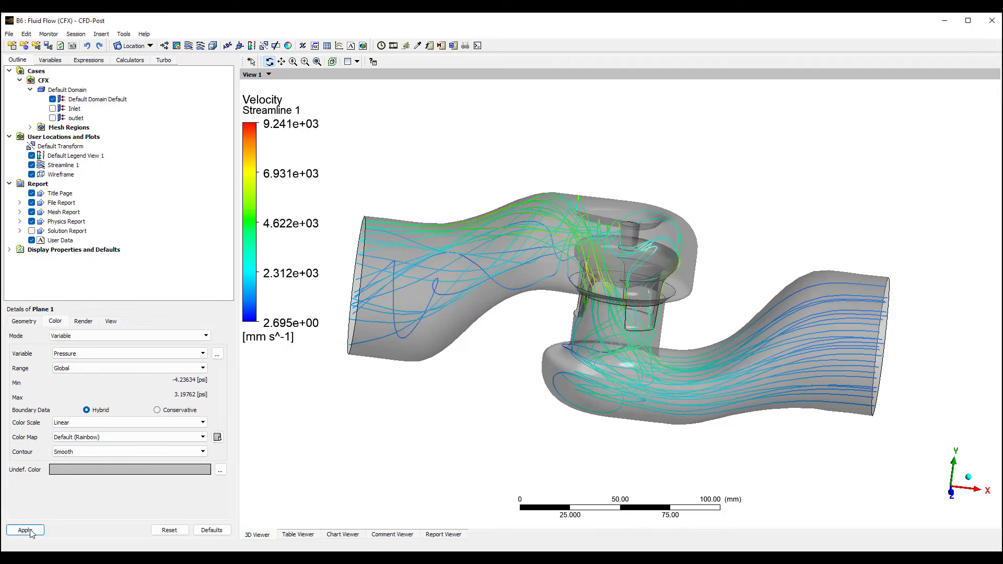
click(25, 530)
- Colour Plane 1 by Velocity (0 to 9.241e+03 mm/s) and inspect it from oblique views
mouse_move(548, 322)
mouse_down()
mouse_move(558, 300)
mouse_move(551, 315)
mouse_move(550, 303)
mouse_up()
click(125, 354)
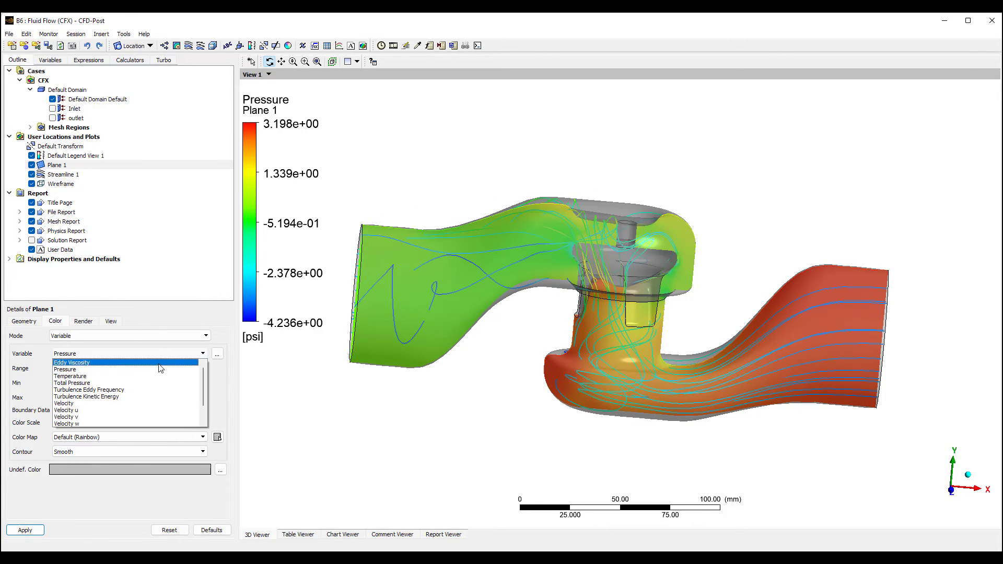
click(78, 402)
click(40, 531)
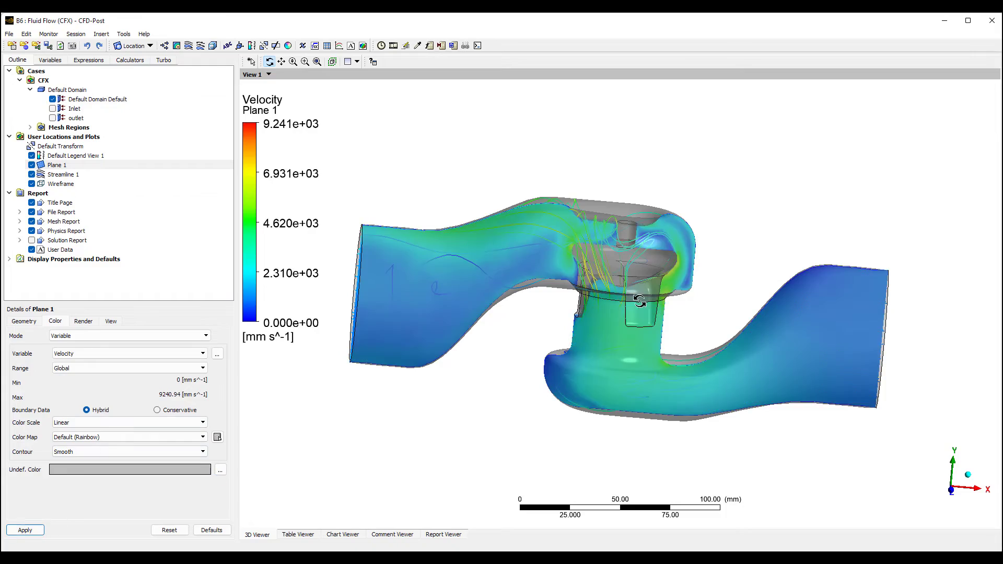
drag(641, 295, 588, 272)
scroll(604, 288, up, 10)
scroll(512, 258, down, 2)
scroll(660, 303, down, 5)
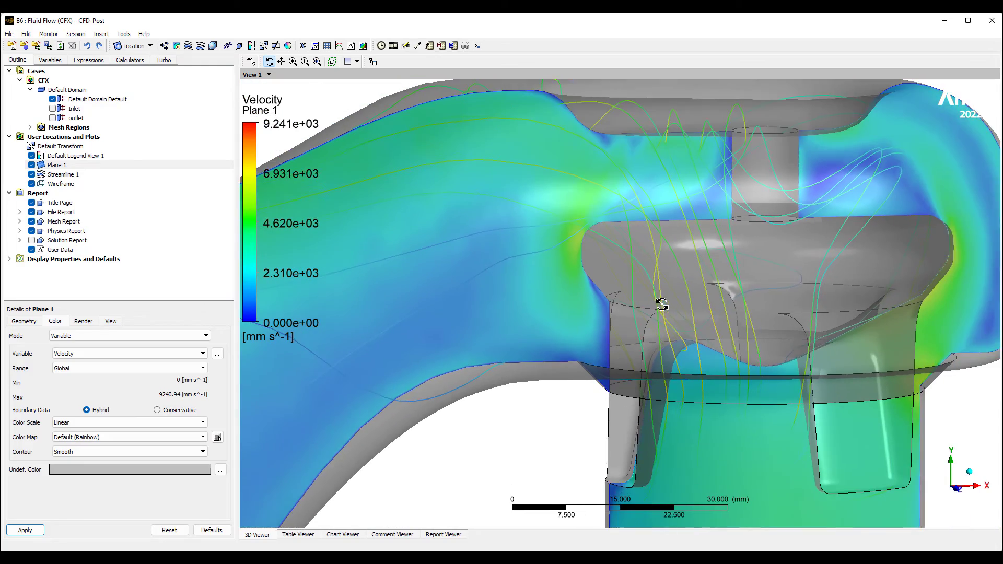
scroll(679, 317, down, 3)
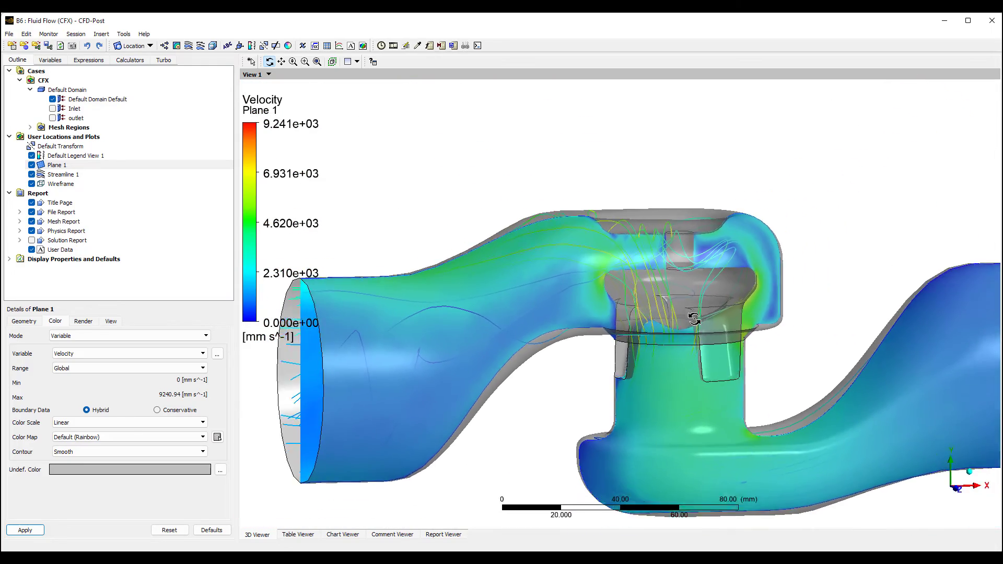
drag(755, 316, 761, 326)
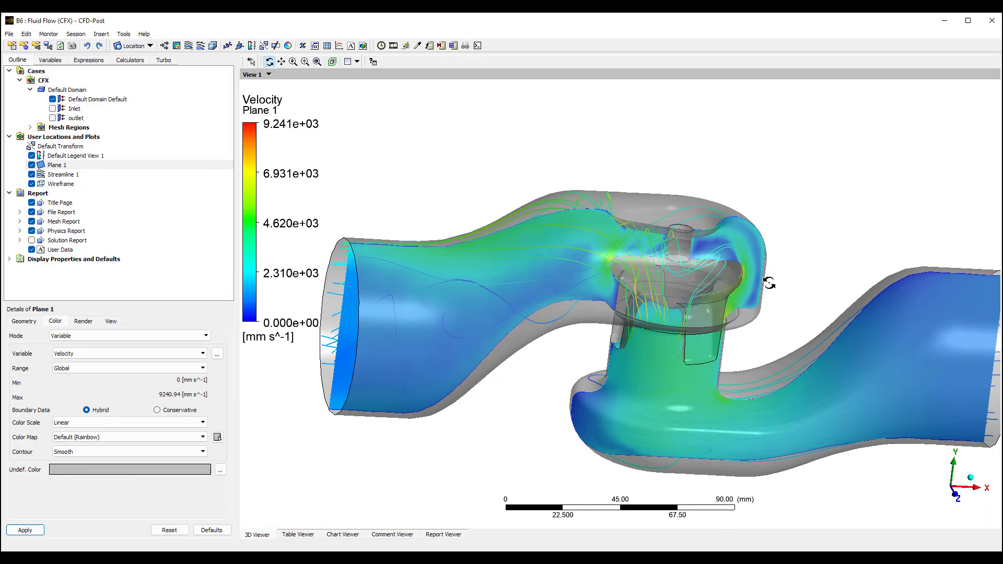
drag(768, 283, 694, 490)
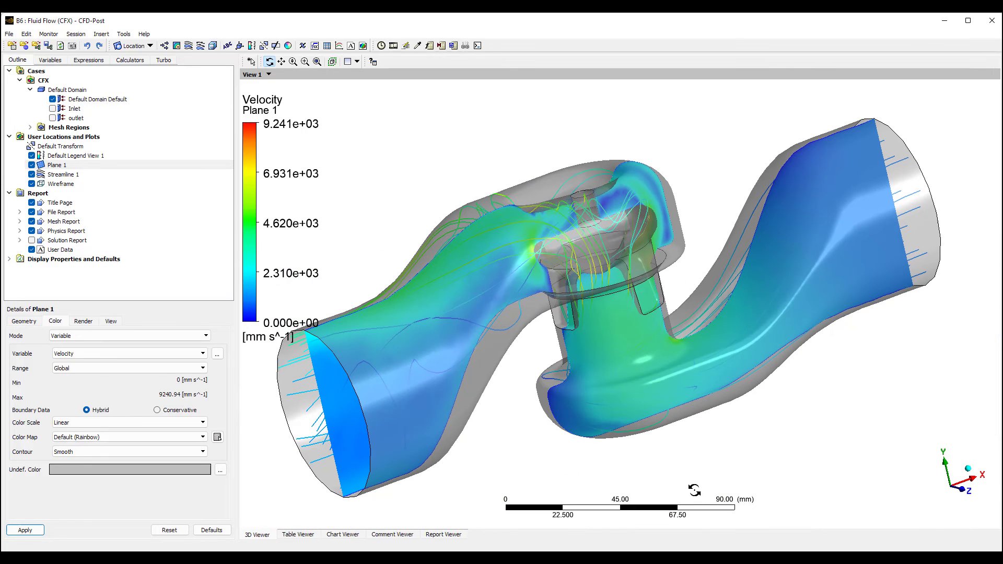